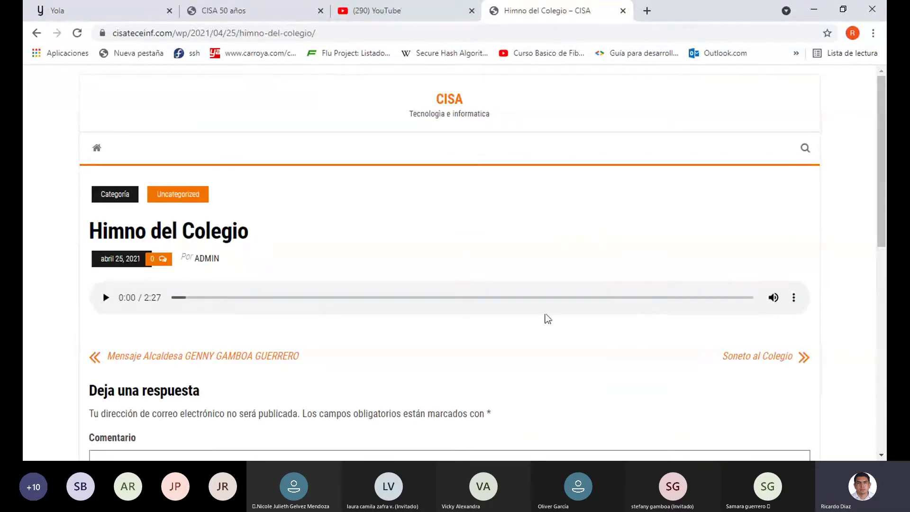
Download the audio file from the Himno del Colegio post and return to the site's list of posts.
{"action": "left_click", "coordinate": [795, 297]}
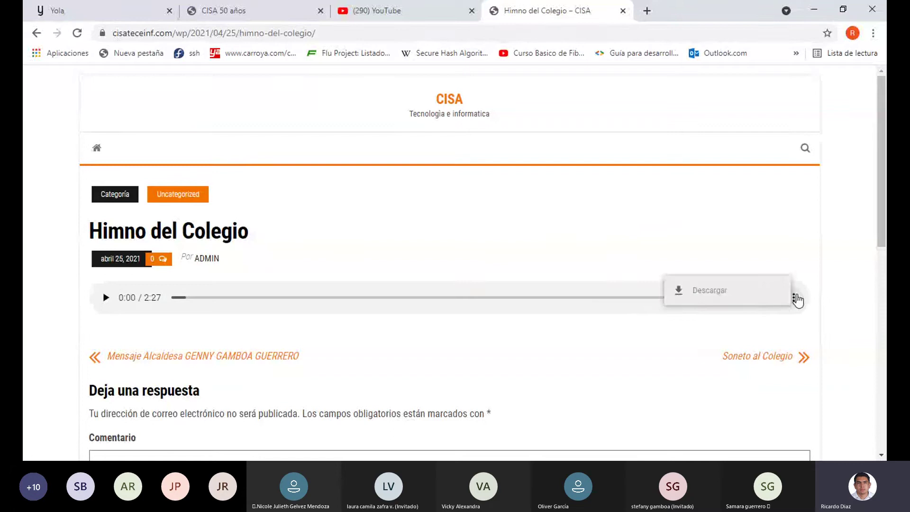
{"action": "left_click", "coordinate": [758, 296]}
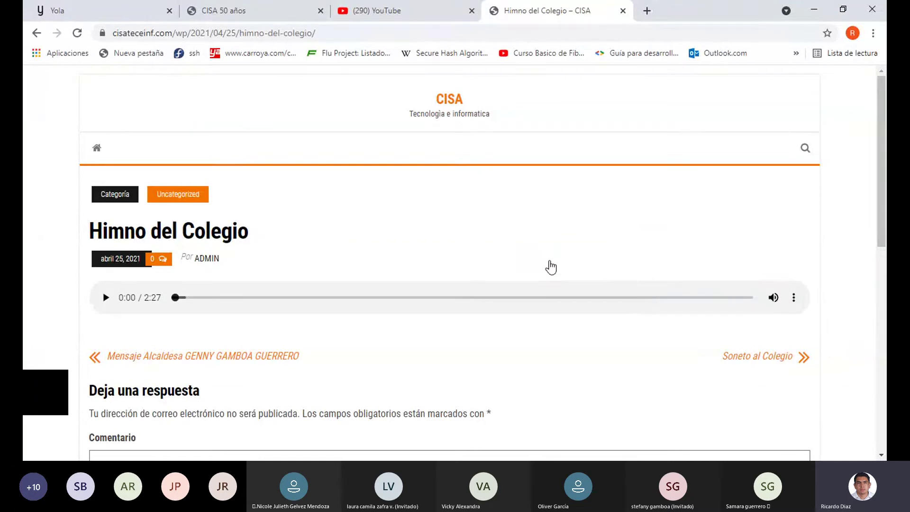
{"action": "left_click", "coordinate": [37, 33]}
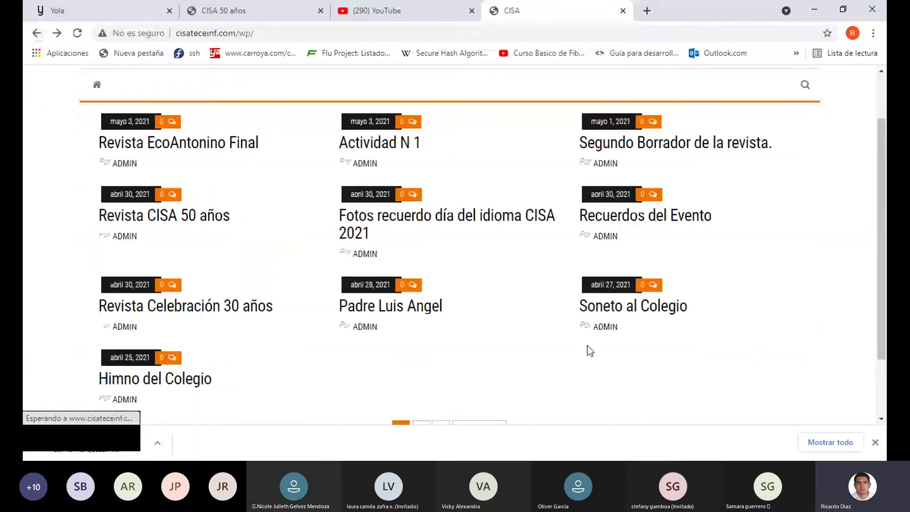
Open the Soneto al Colegio post and download its embedded video.
{"action": "left_click", "coordinate": [658, 307]}
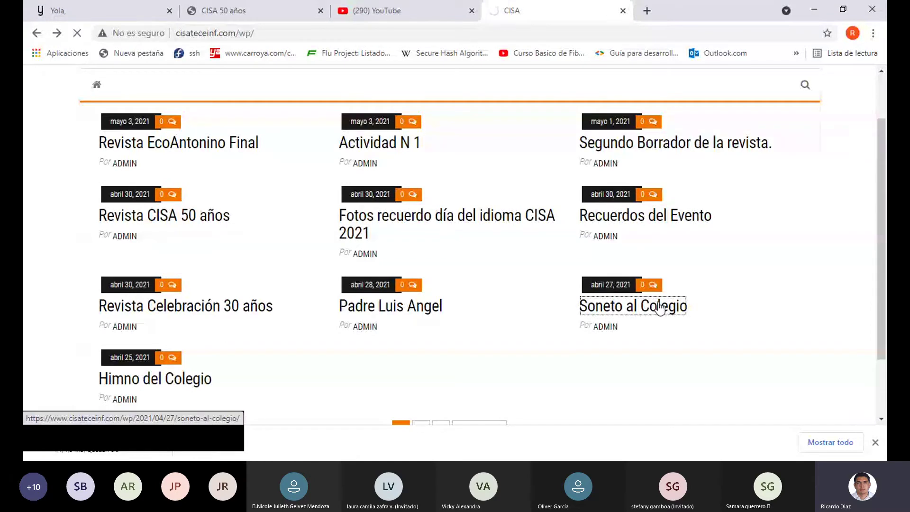
{"action": "scroll", "coordinate": [659, 303], "scroll_direction": "down", "scroll_amount": 10}
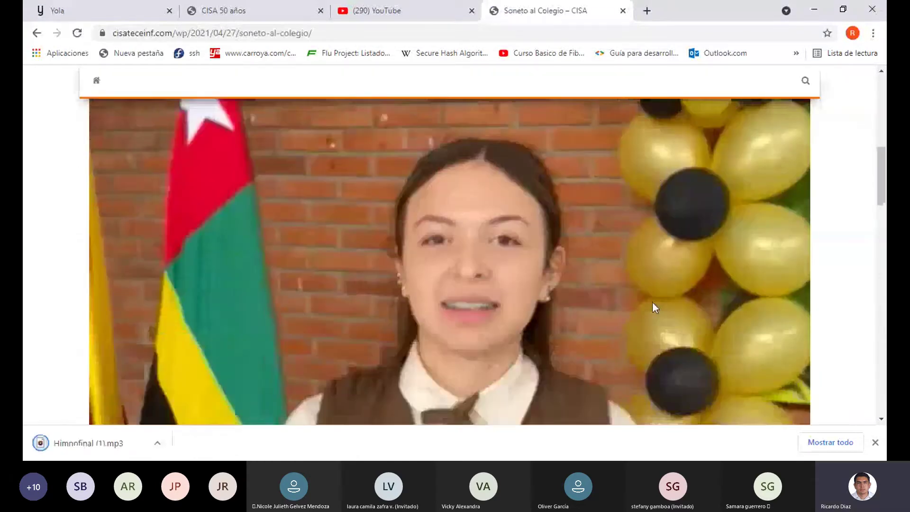
{"action": "scroll", "coordinate": [636, 326], "scroll_direction": "down", "scroll_amount": 1}
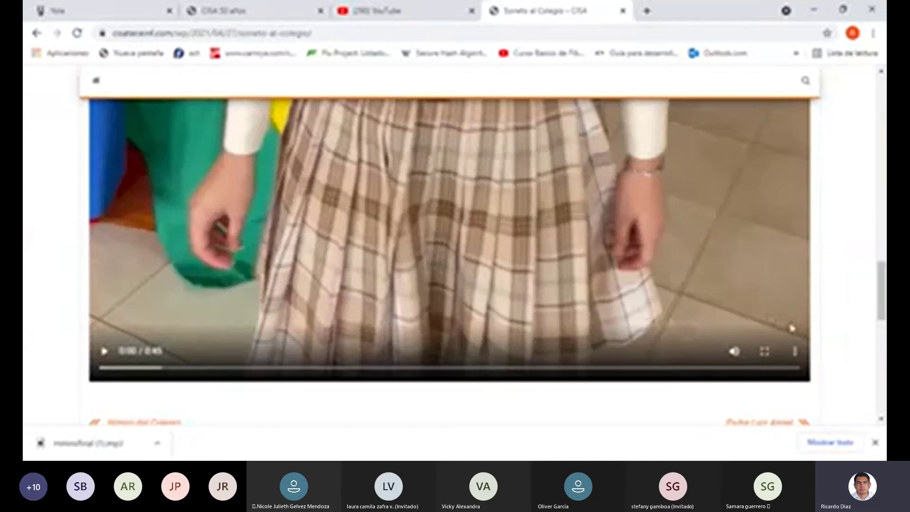
{"action": "left_click", "coordinate": [800, 357]}
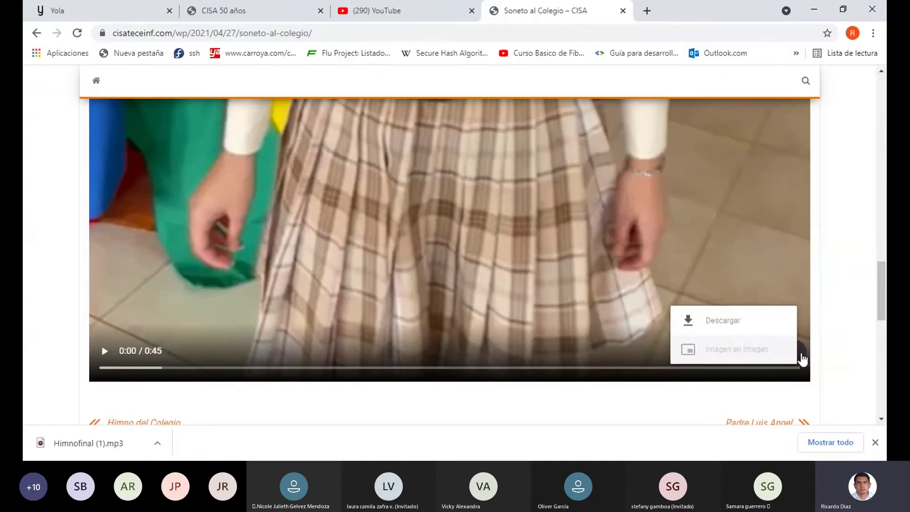
{"action": "left_click", "coordinate": [784, 321]}
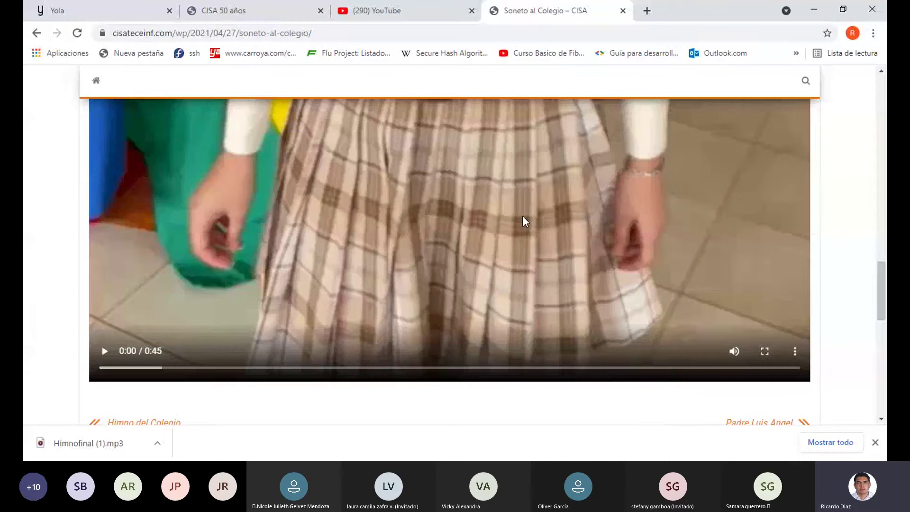
{"action": "right_click", "coordinate": [368, 342]}
{"action": "left_click", "coordinate": [412, 266]}
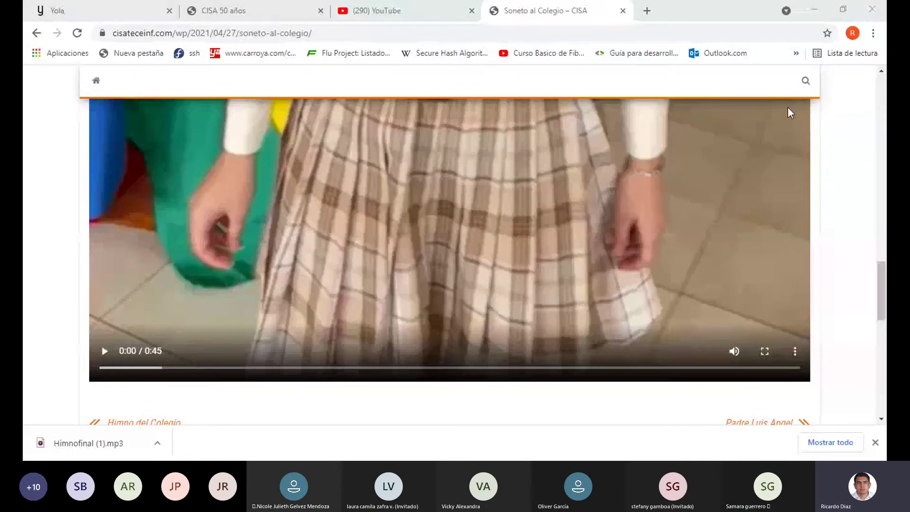
{"action": "scroll", "coordinate": [431, 264], "scroll_direction": "up", "scroll_amount": 1}
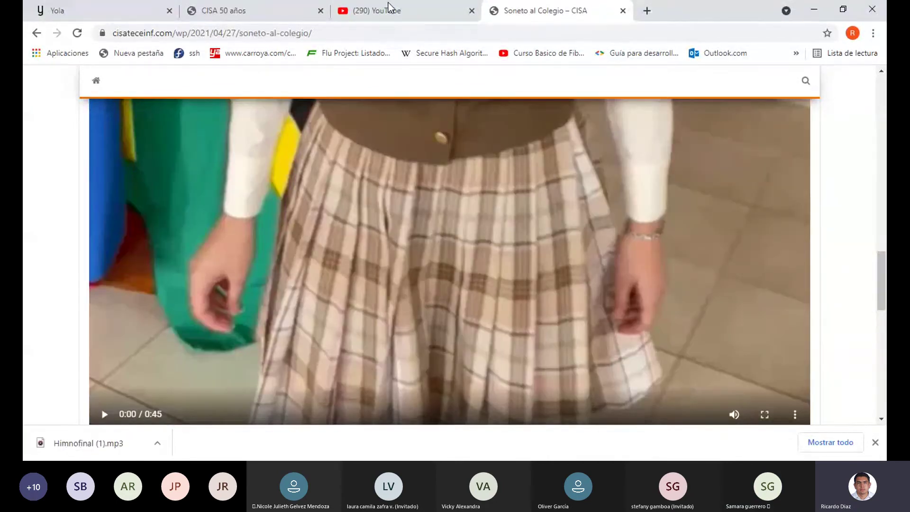
Switch to YouTube and upload the video file WhatsApp-Video-2021-04-27-at-12.19.59-PM from the Descargas folder.
{"action": "left_click", "coordinate": [389, 4]}
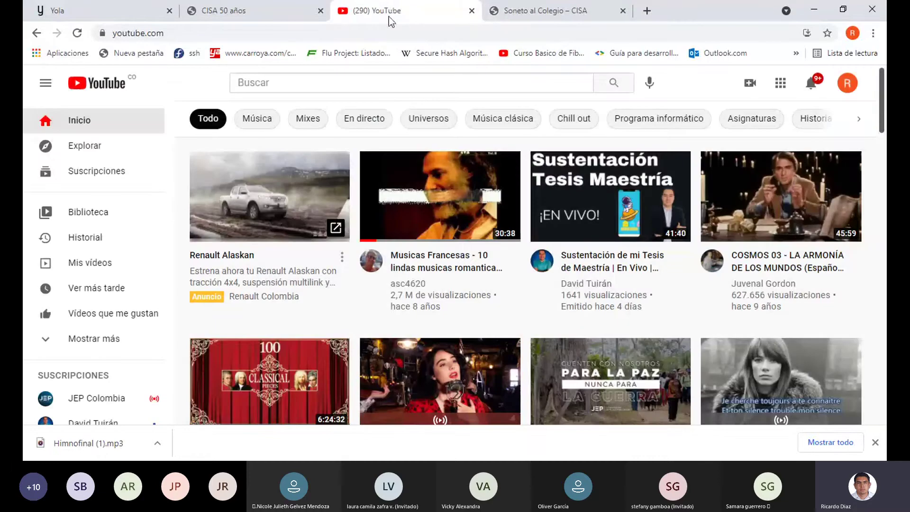
{"action": "left_click", "coordinate": [750, 83]}
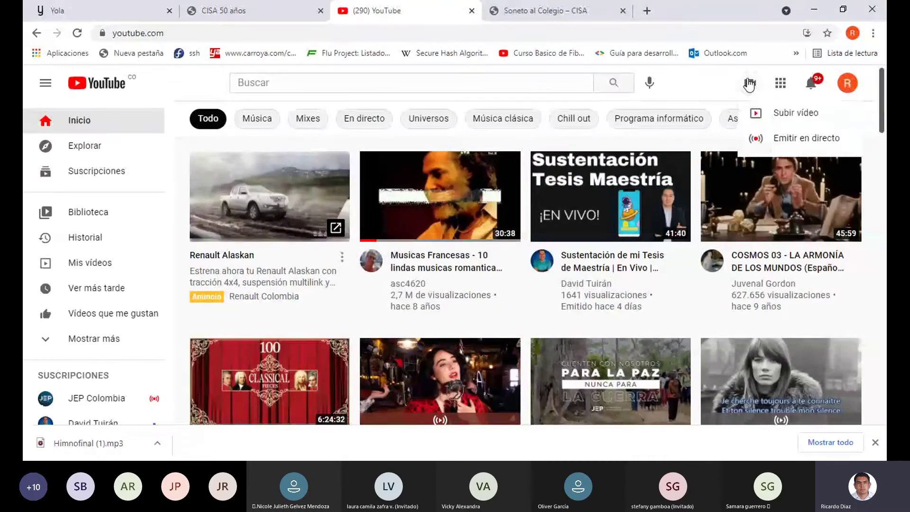
{"action": "left_click", "coordinate": [779, 124]}
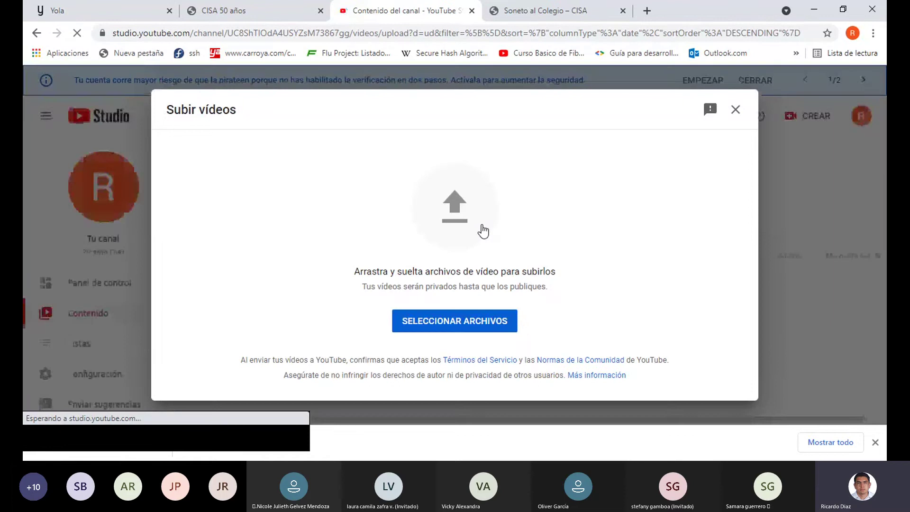
{"action": "left_click", "coordinate": [486, 328]}
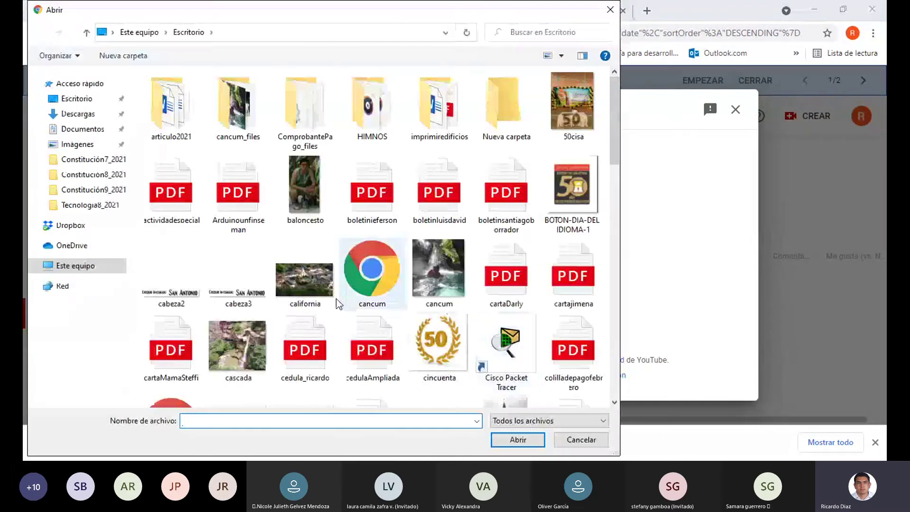
{"action": "left_click", "coordinate": [76, 115]}
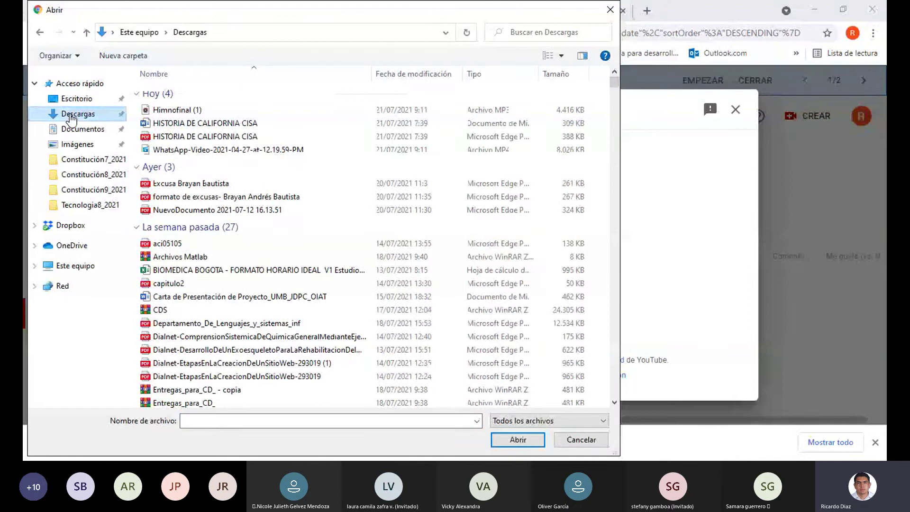
{"action": "left_click", "coordinate": [245, 150]}
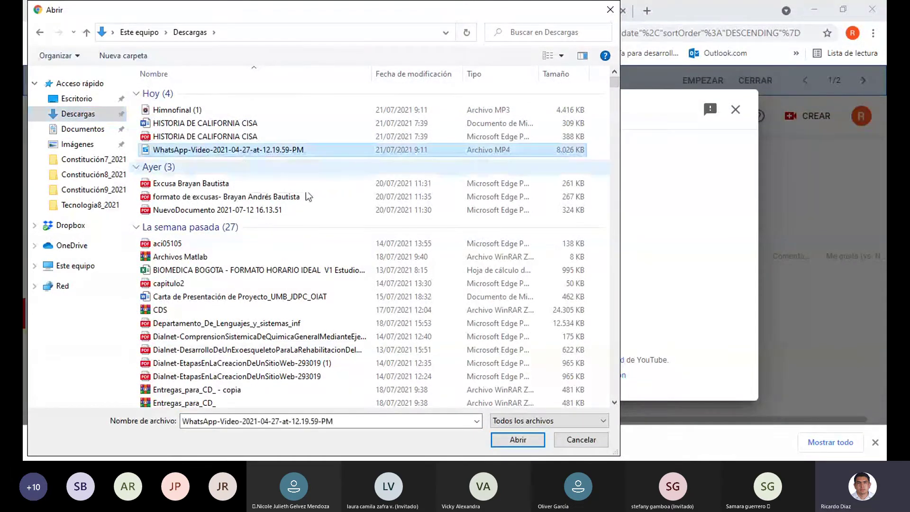
{"action": "left_click", "coordinate": [500, 442]}
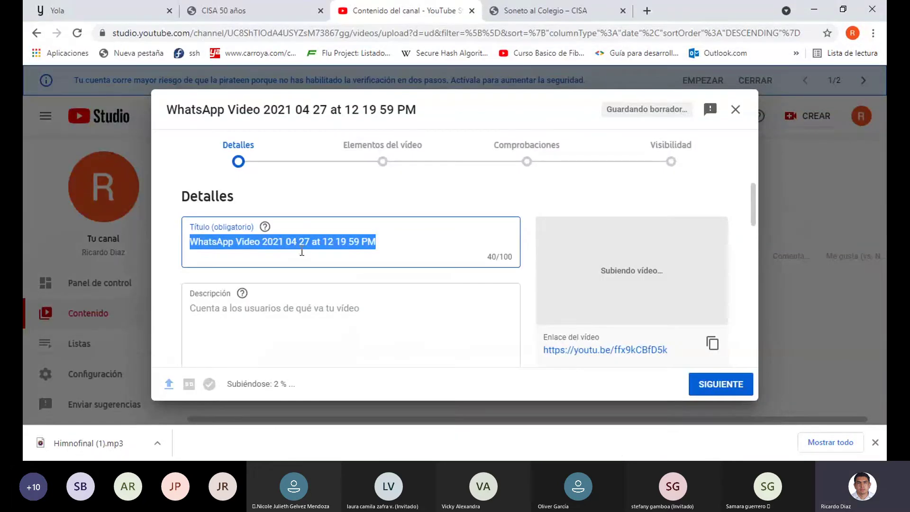
Title the video "video cumple CISA 2021" and declare that it is not content made for children.
{"action": "type", "text": "vid"}
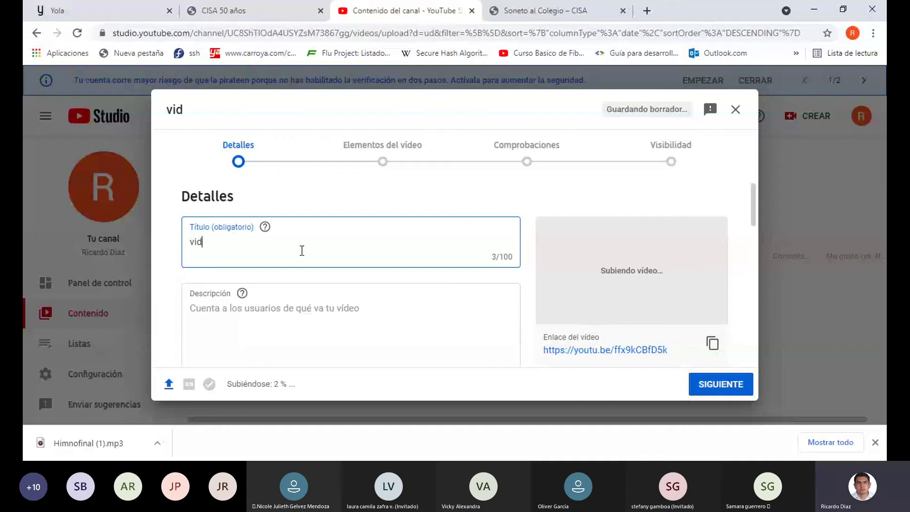
{"action": "type", "text": "eo cum"}
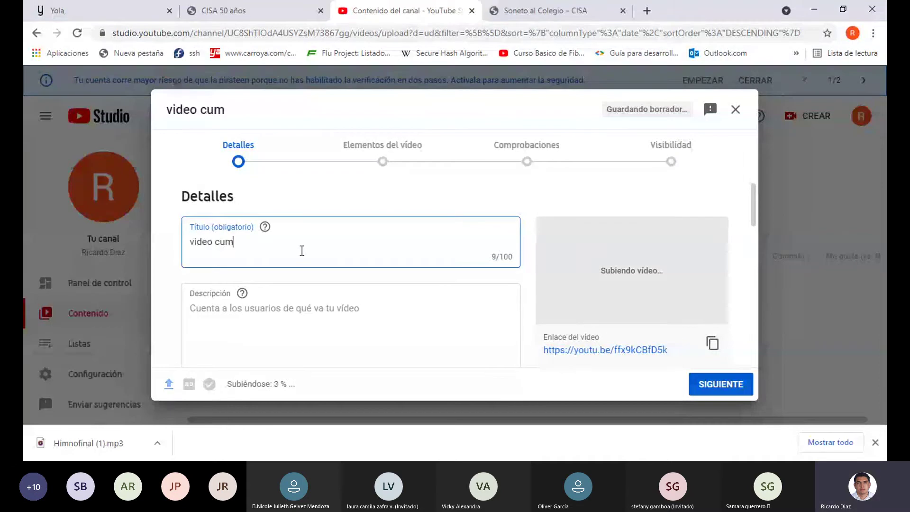
{"action": "type", "text": "ple "}
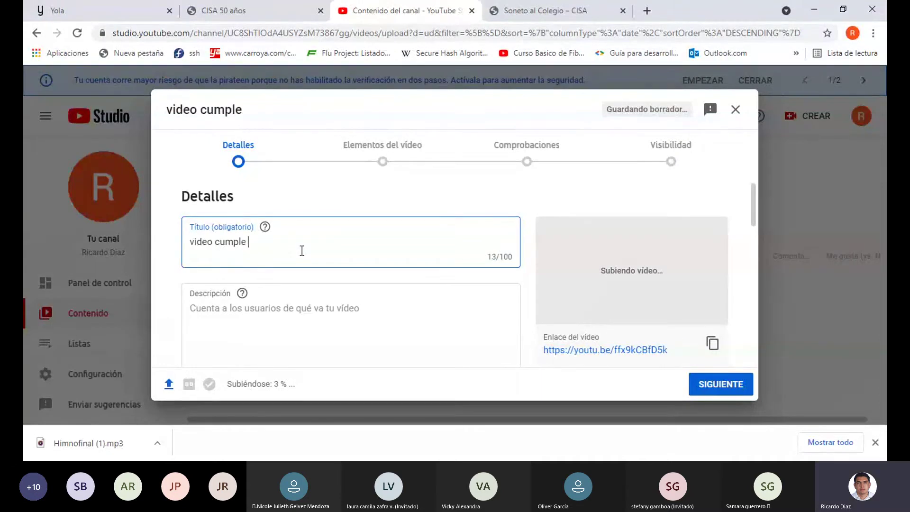
{"action": "type", "text": "CISA 2021"}
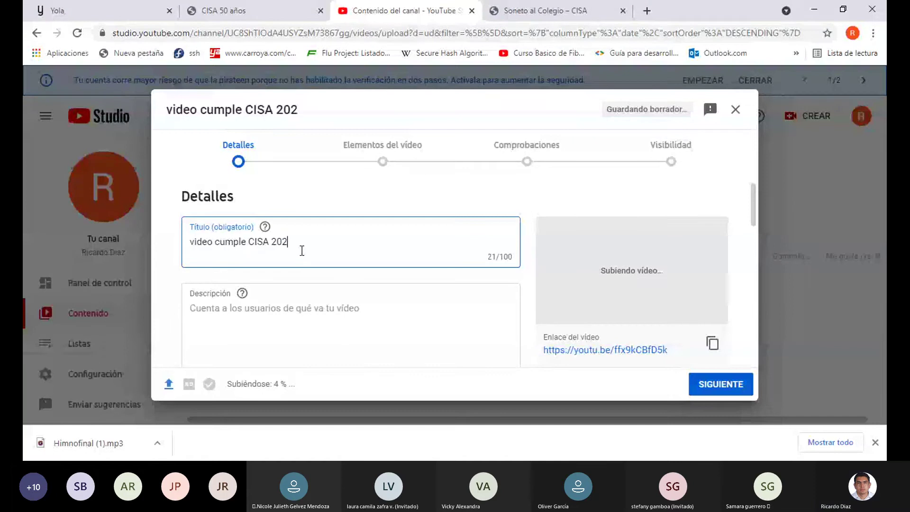
{"action": "left_click", "coordinate": [733, 394]}
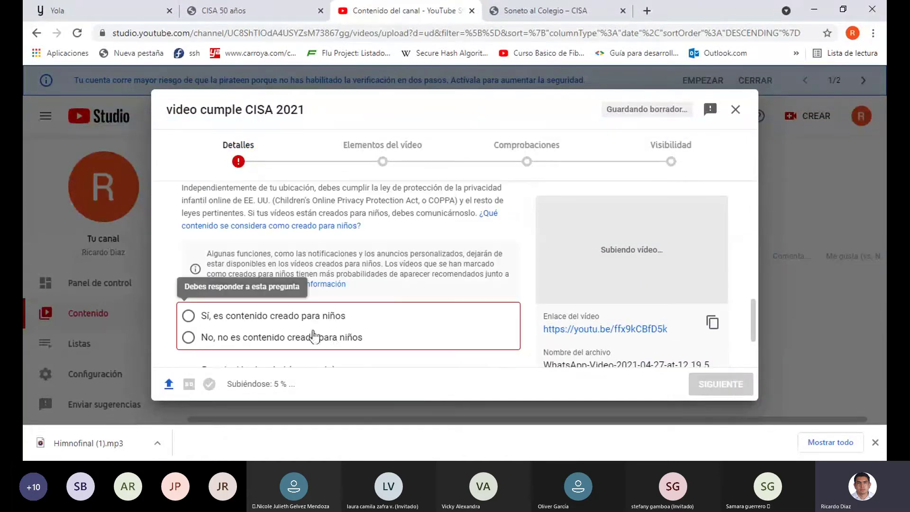
{"action": "left_click", "coordinate": [188, 338]}
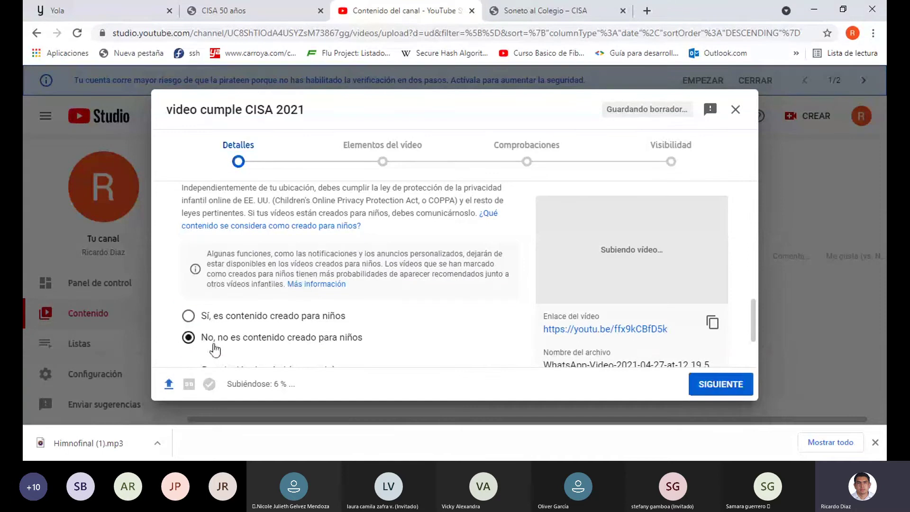
{"action": "left_click", "coordinate": [742, 382]}
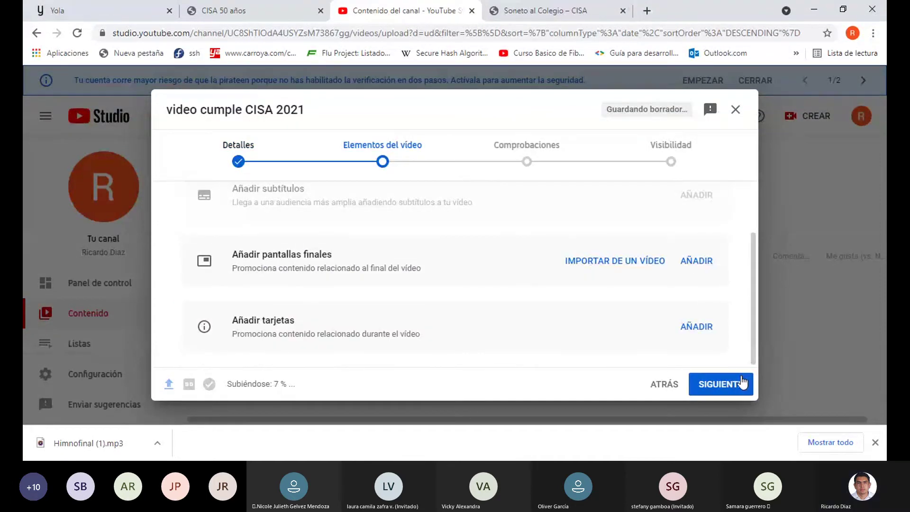
Skip the video elements and checks, set the video's visibility to Oculto, and save it.
{"action": "left_click", "coordinate": [742, 384]}
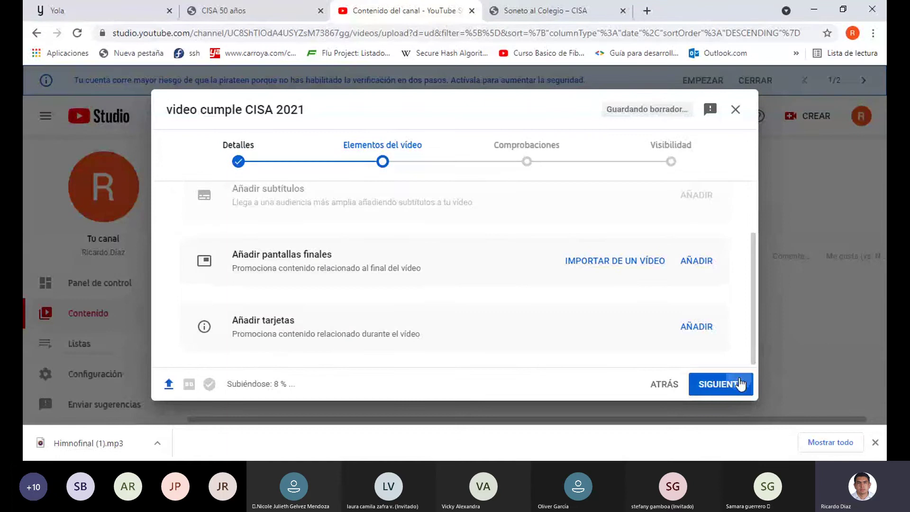
{"action": "left_click", "coordinate": [739, 384]}
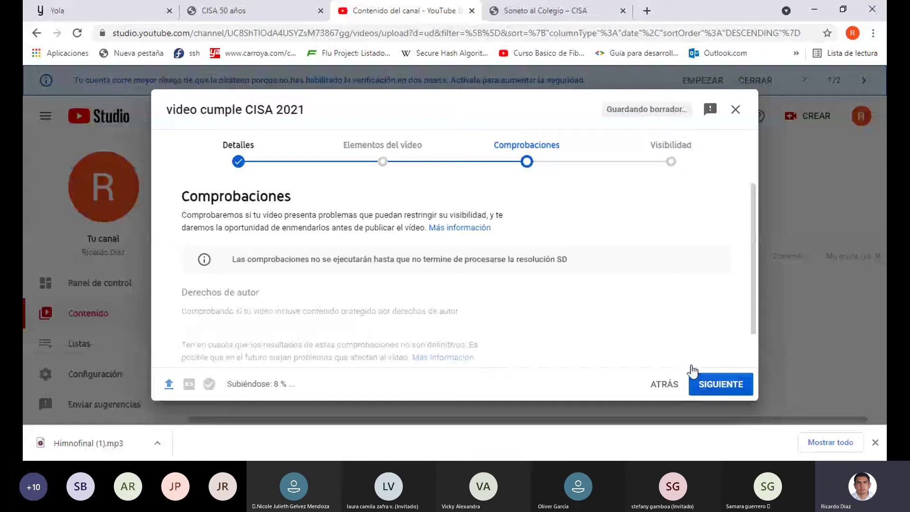
{"action": "left_click", "coordinate": [715, 385]}
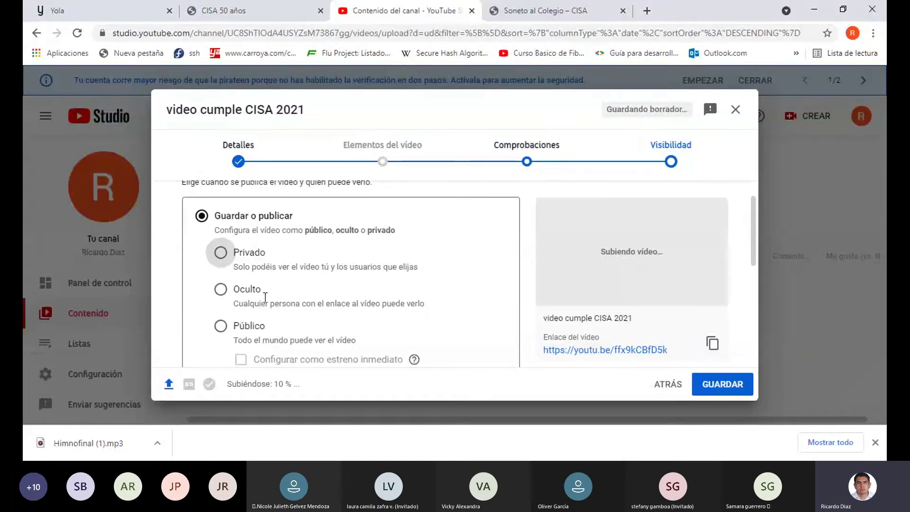
{"action": "left_click", "coordinate": [229, 290]}
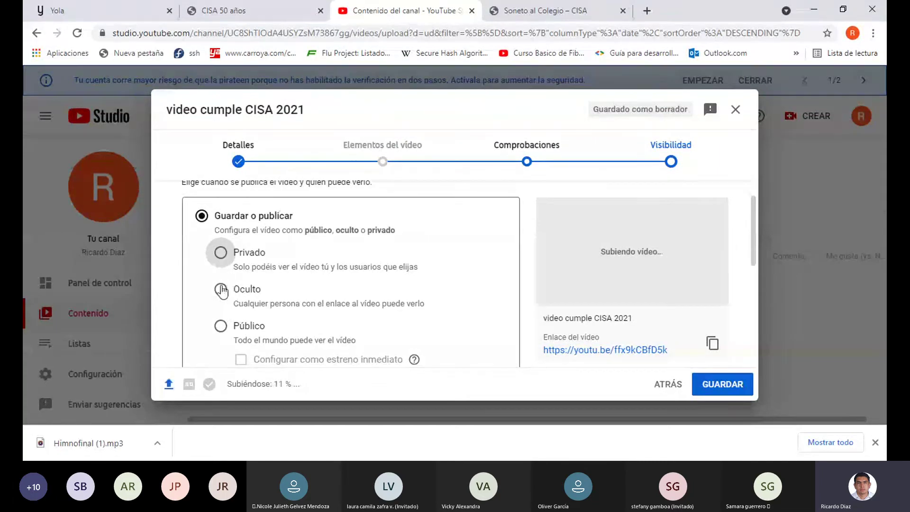
{"action": "left_click", "coordinate": [712, 382]}
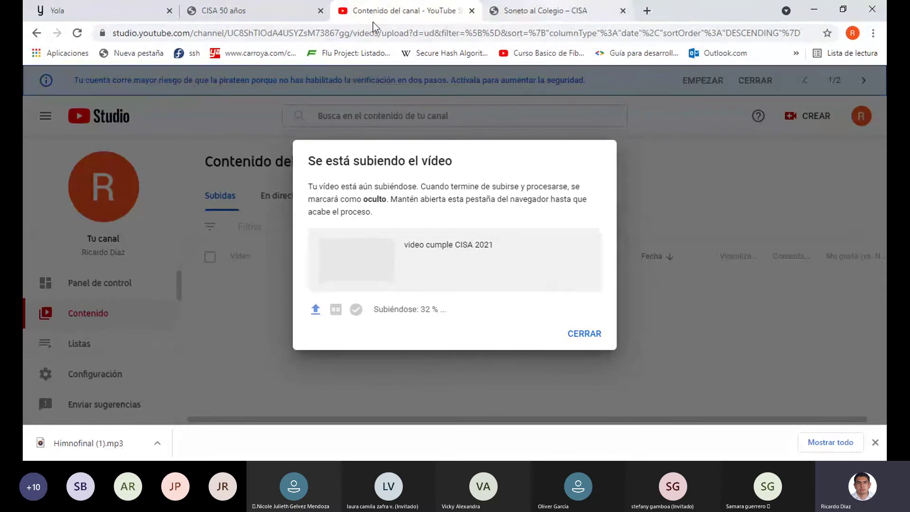
Switch to the Yola site editor, add an MP3 widget below the Saber más button, and upload the downloaded Himnofinal (1) file for it.
{"action": "left_click", "coordinate": [104, 10]}
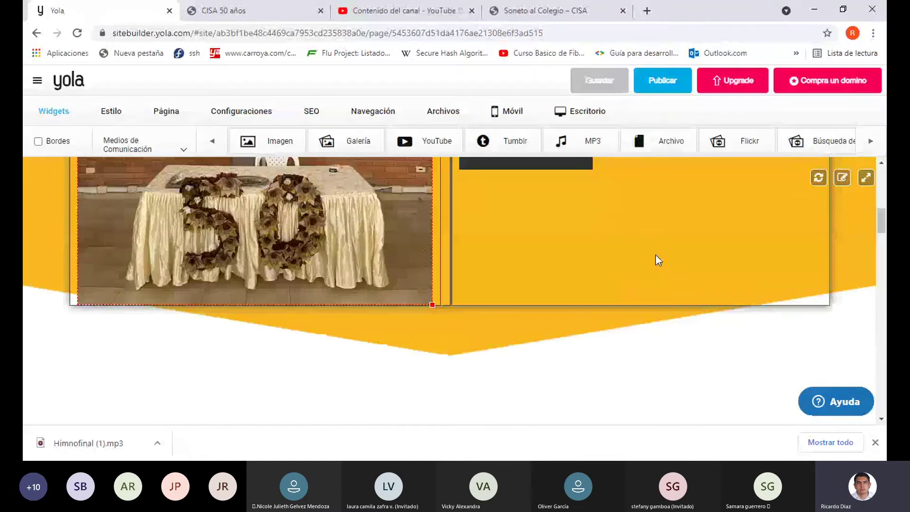
{"action": "scroll", "coordinate": [621, 203], "scroll_direction": "up", "scroll_amount": 2}
{"action": "scroll", "coordinate": [619, 202], "scroll_direction": "up", "scroll_amount": 1}
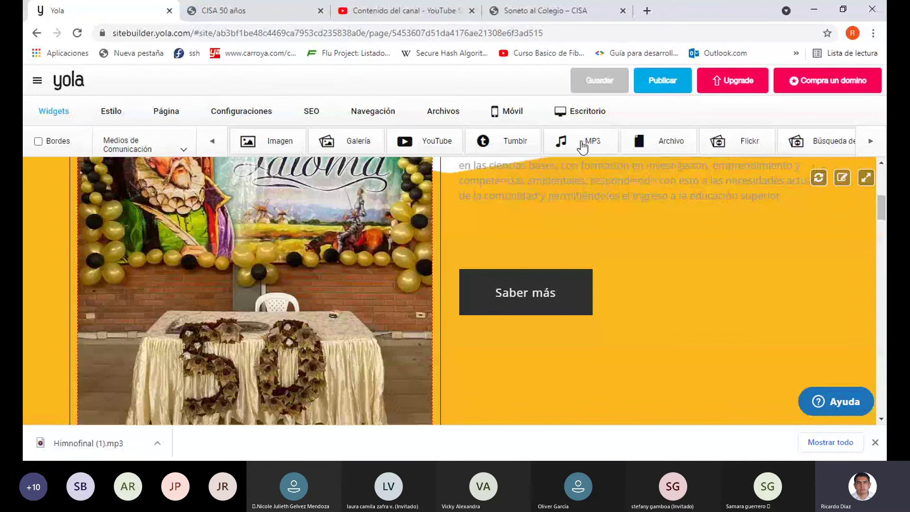
{"action": "left_click_drag", "start_coordinate": [582, 148], "coordinate": [536, 381]}
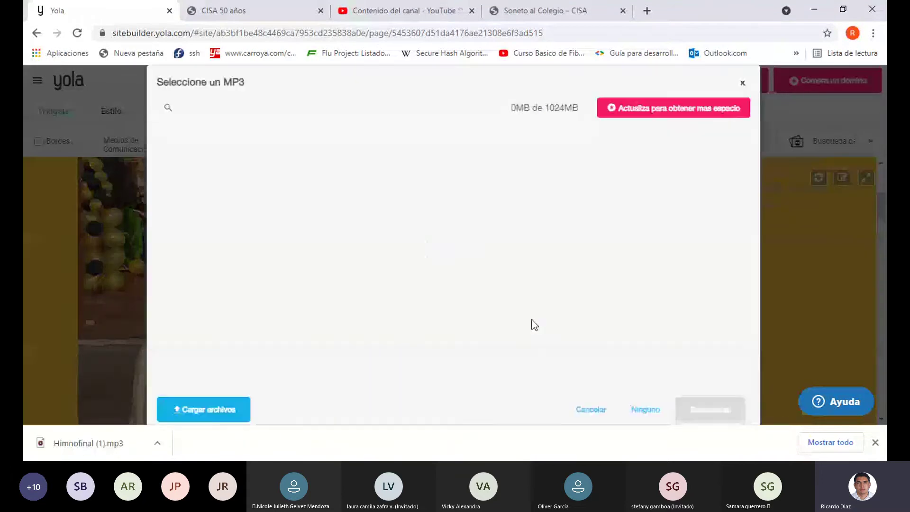
{"action": "left_click", "coordinate": [224, 411]}
{"action": "left_click", "coordinate": [160, 116]}
{"action": "left_click", "coordinate": [514, 439]}
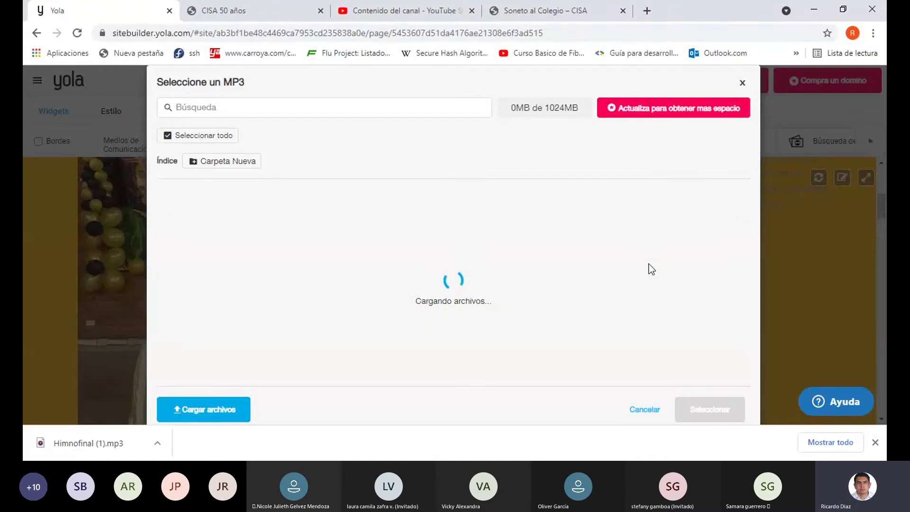
Check the YouTube video's upload progress and view the published CISA 50 años site.
{"action": "left_click", "coordinate": [385, 14]}
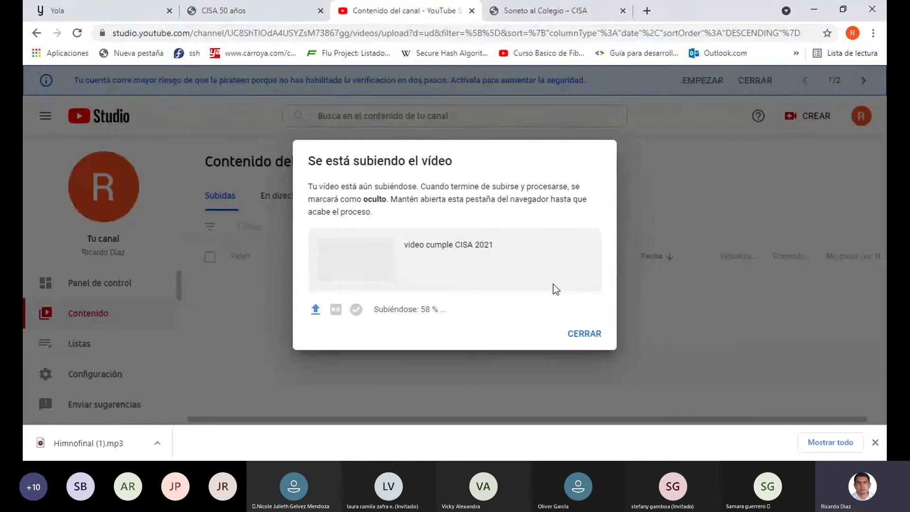
{"action": "left_click", "coordinate": [233, 5]}
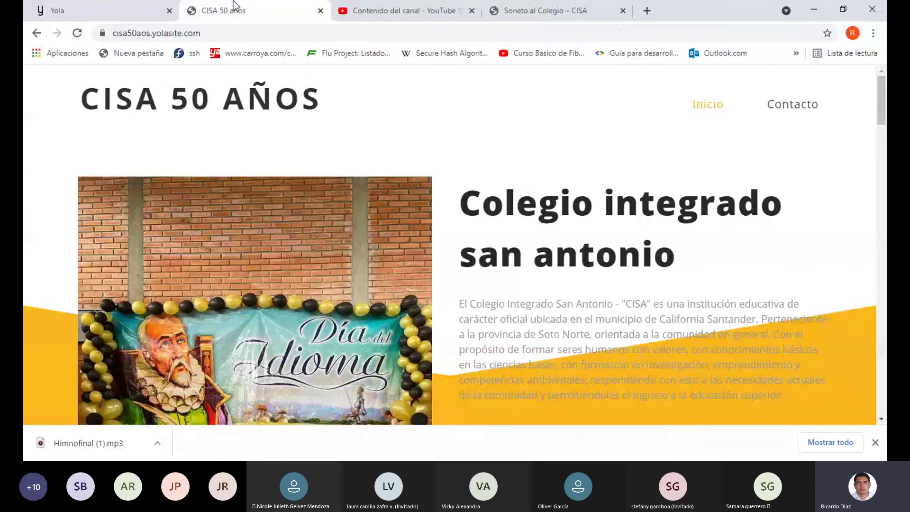
Check the progress of the MP3 upload in the Yola editor and of the video upload in YouTube Studio.
{"action": "left_click", "coordinate": [158, 12]}
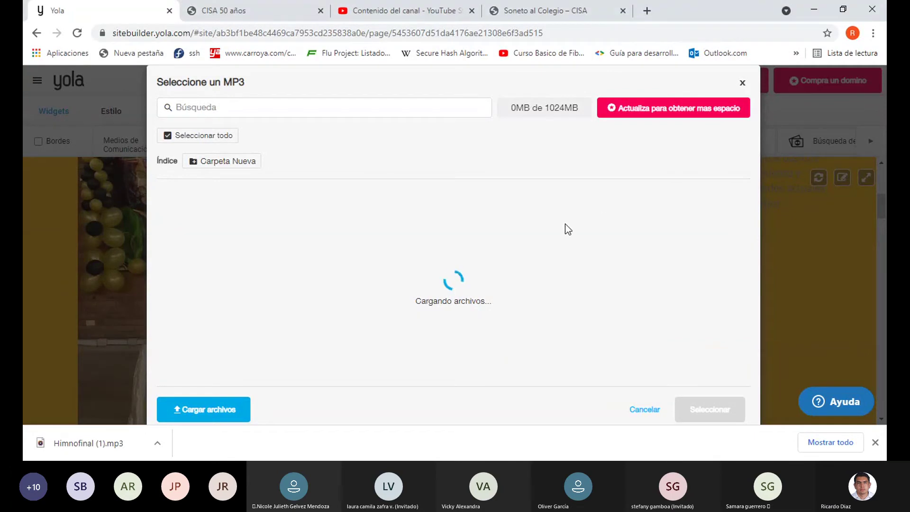
{"action": "key", "text": "ctrl+3"}
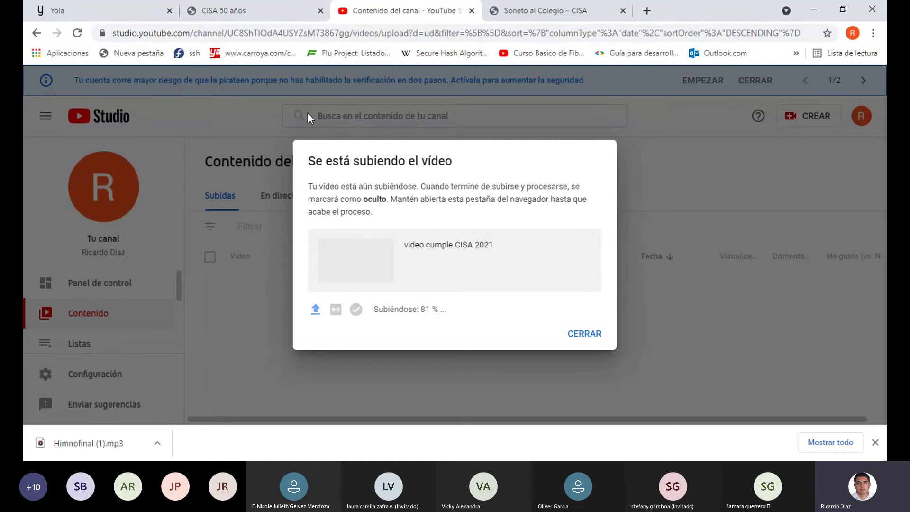
{"action": "left_click", "coordinate": [231, 12]}
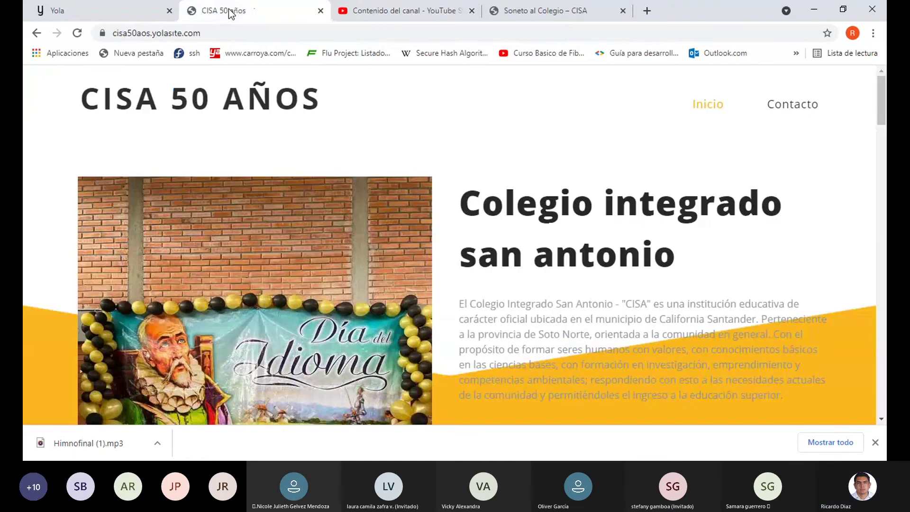
{"action": "left_click", "coordinate": [138, 10]}
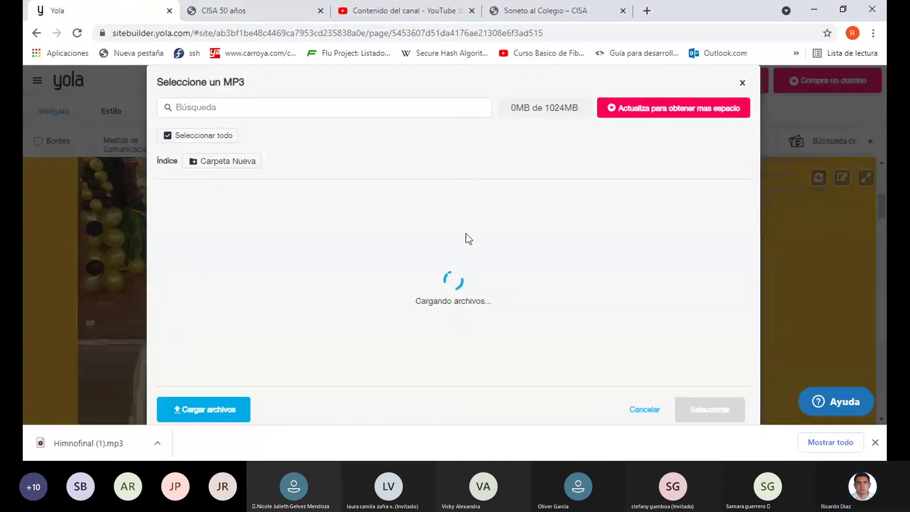
{"action": "left_click", "coordinate": [385, 12]}
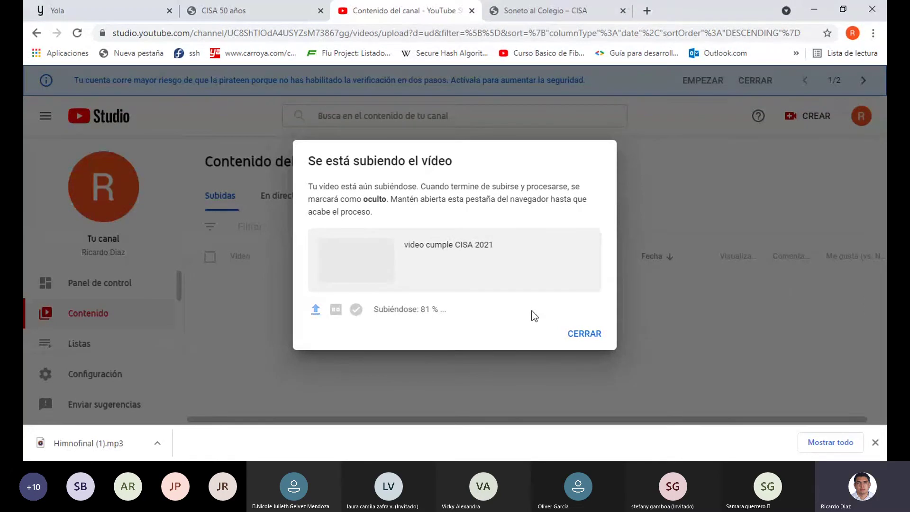
{"action": "left_click", "coordinate": [277, 10]}
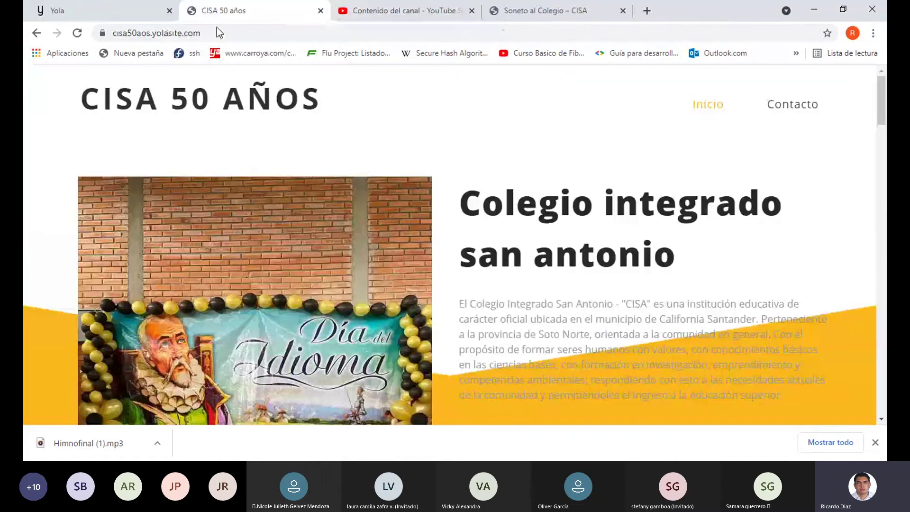
In the Yola editor, assign Himnofinal (1).mp3 to the MP3 widget and save the page.
{"action": "left_click", "coordinate": [126, 13]}
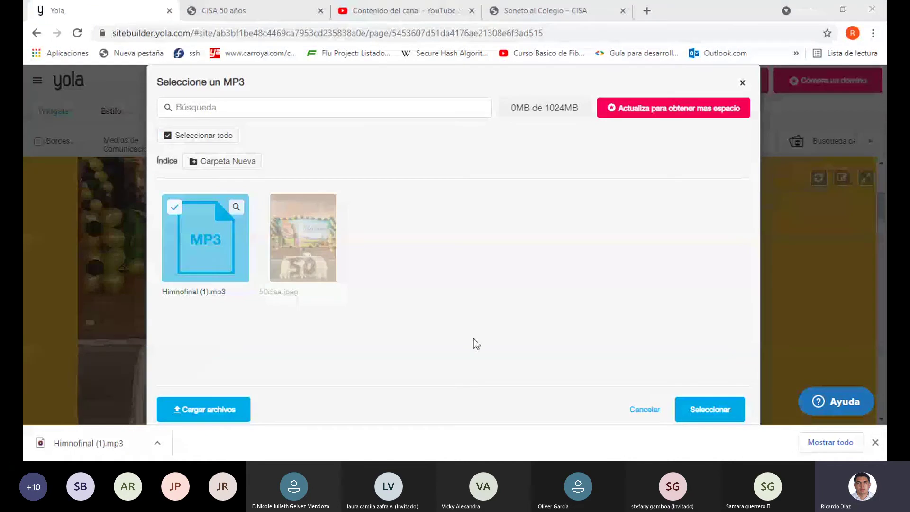
{"action": "left_click", "coordinate": [682, 410]}
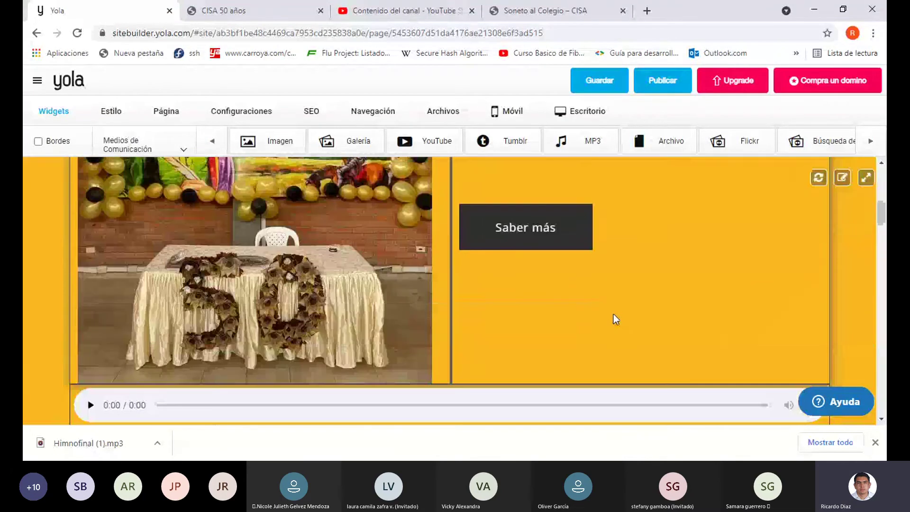
{"action": "scroll", "coordinate": [612, 308], "scroll_direction": "down", "scroll_amount": 1}
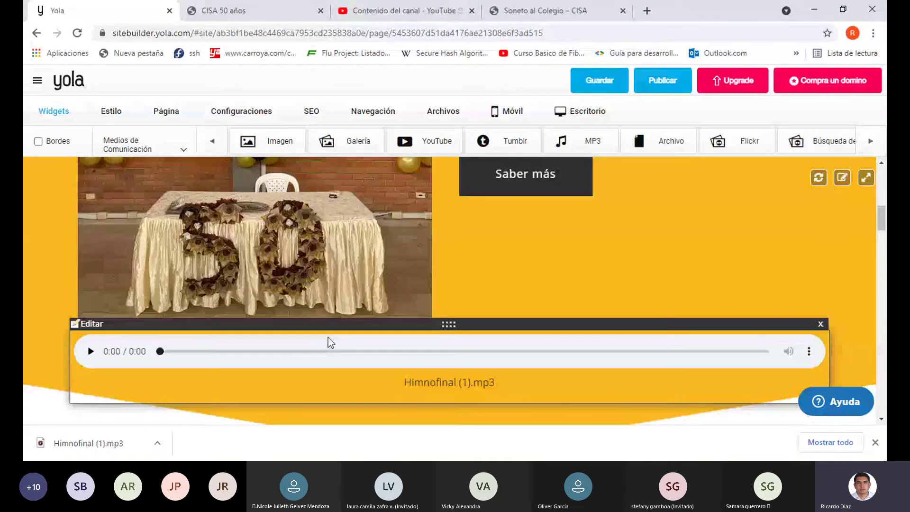
{"action": "left_click", "coordinate": [598, 85]}
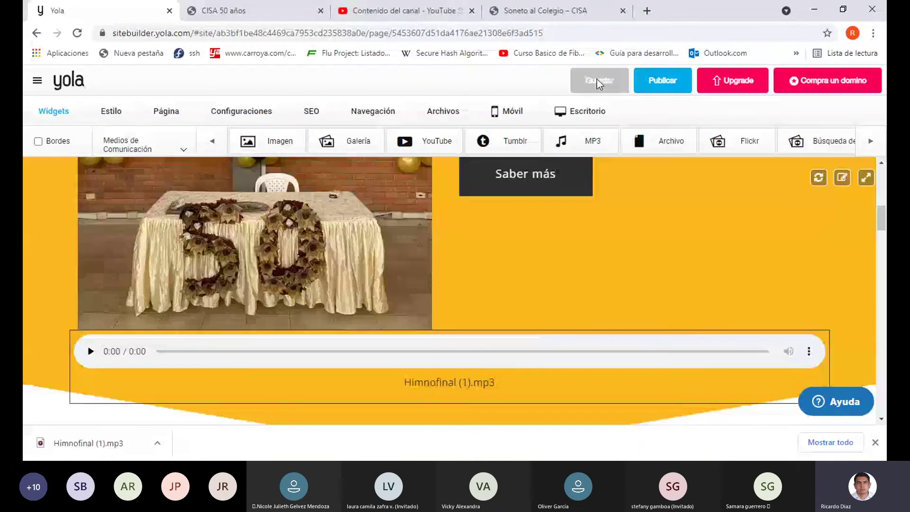
Check the YouTube video upload, and reload the published CISA 50 años site to look for the audio player.
{"action": "key", "text": "ctrl+3"}
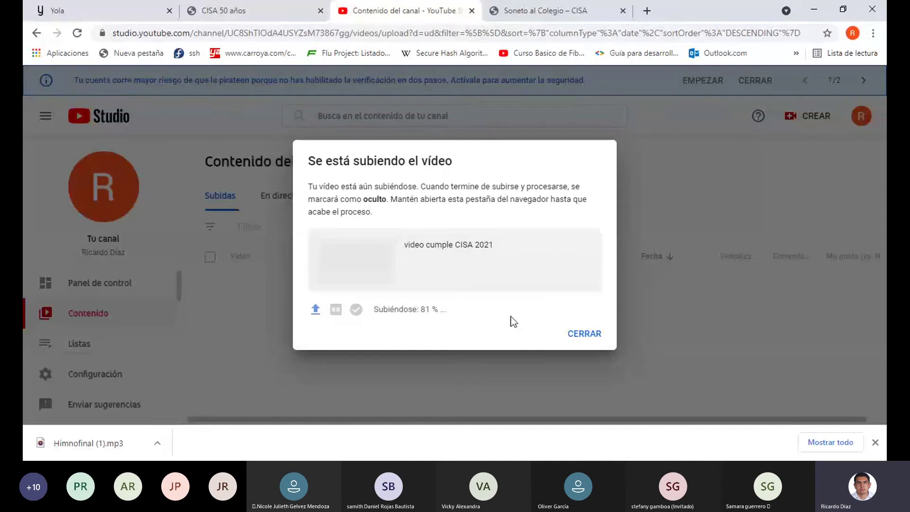
{"action": "left_click", "coordinate": [568, 14]}
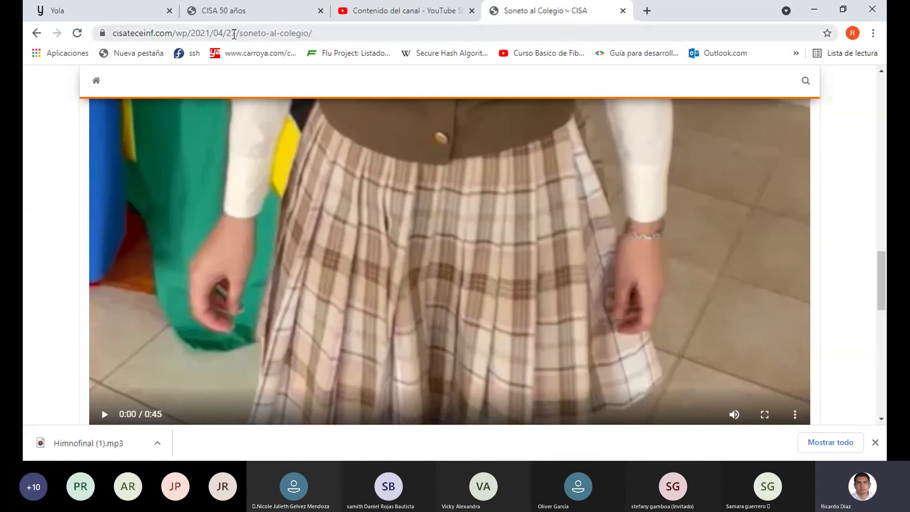
{"action": "left_click", "coordinate": [274, 10]}
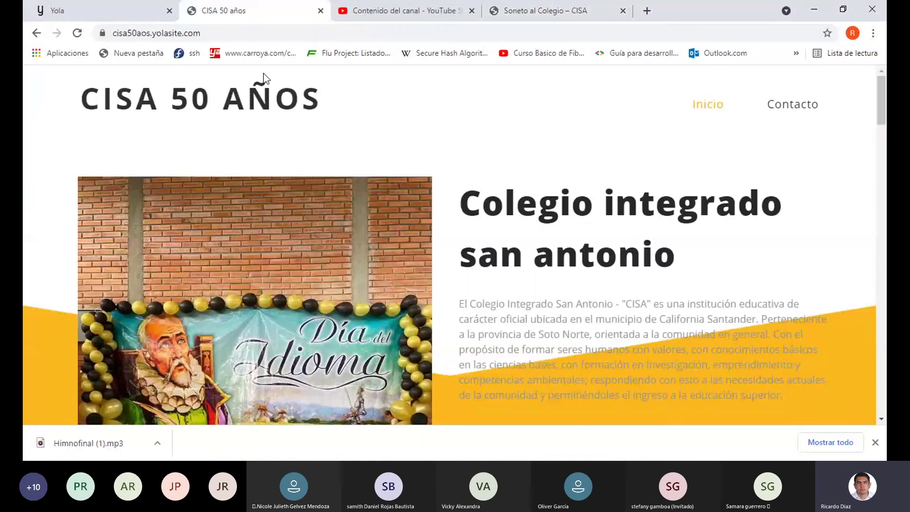
{"action": "left_click", "coordinate": [77, 34]}
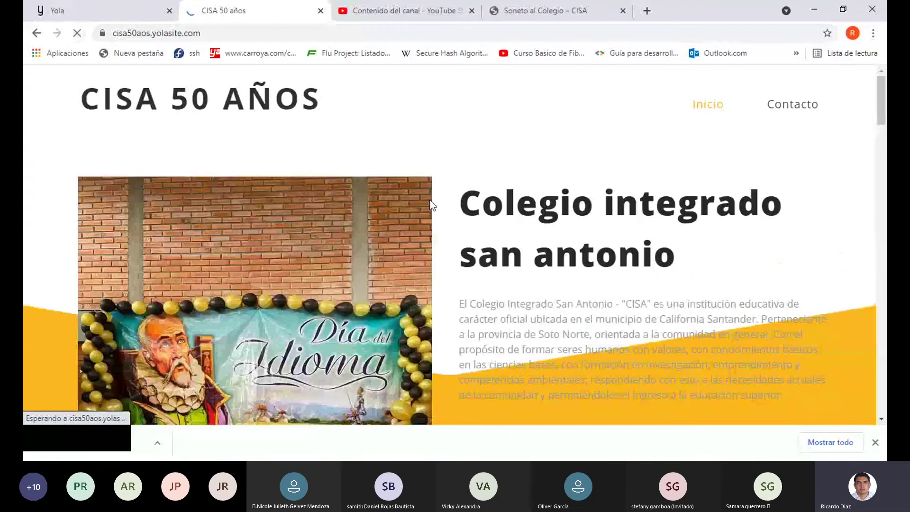
{"action": "scroll", "coordinate": [459, 191], "scroll_direction": "down", "scroll_amount": 5}
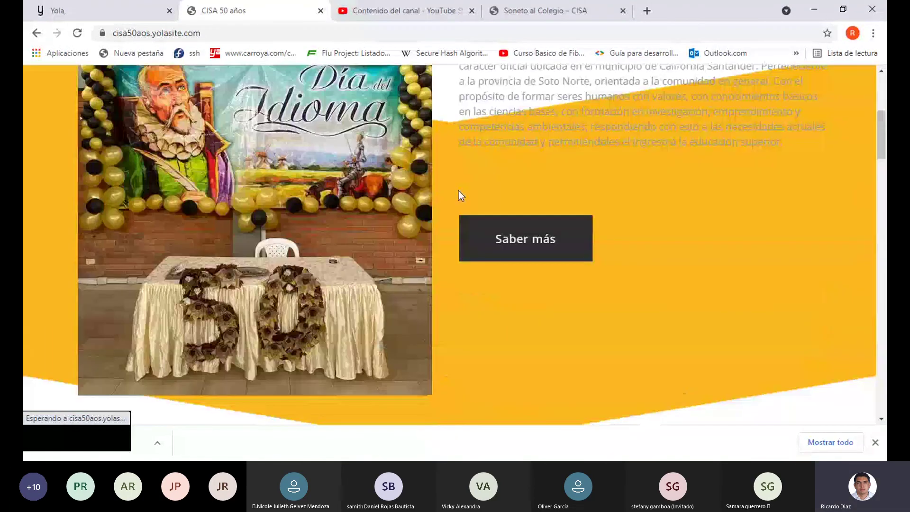
{"action": "scroll", "coordinate": [460, 199], "scroll_direction": "down", "scroll_amount": 6}
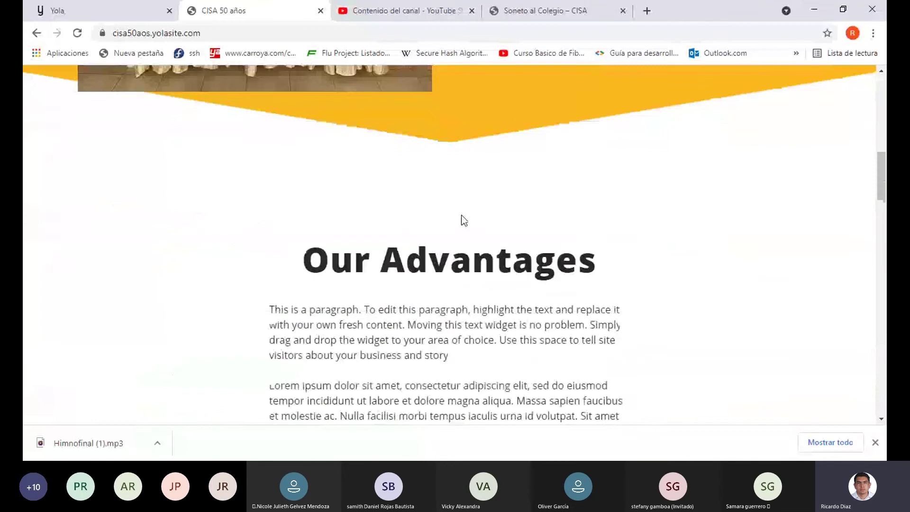
{"action": "scroll", "coordinate": [463, 220], "scroll_direction": "up", "scroll_amount": 5}
Publish the site from the Yola editor and close the publishing dialog.
{"action": "left_click", "coordinate": [100, 10]}
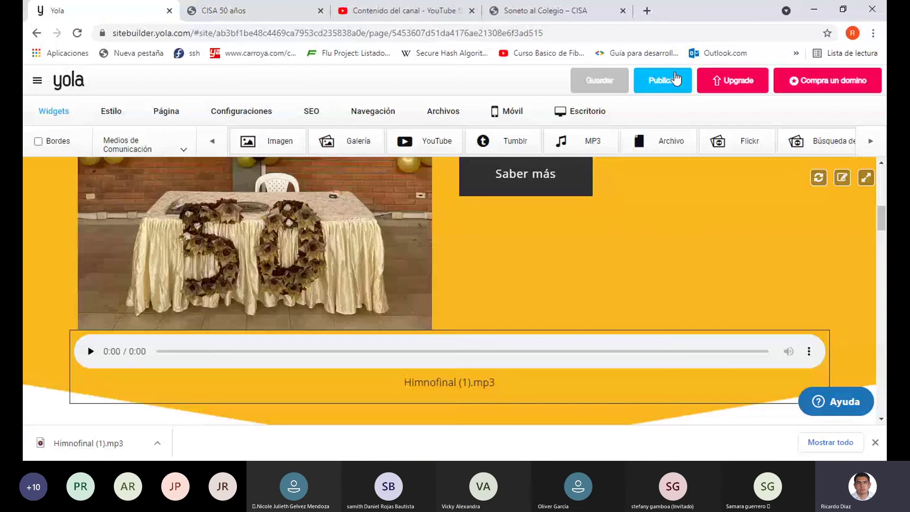
{"action": "left_click", "coordinate": [676, 79]}
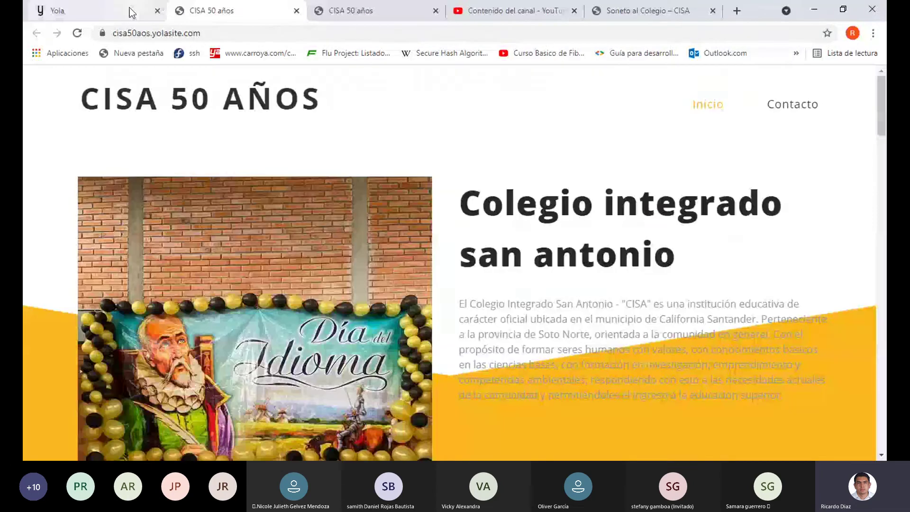
{"action": "left_click", "coordinate": [128, 12]}
{"action": "left_click", "coordinate": [745, 96]}
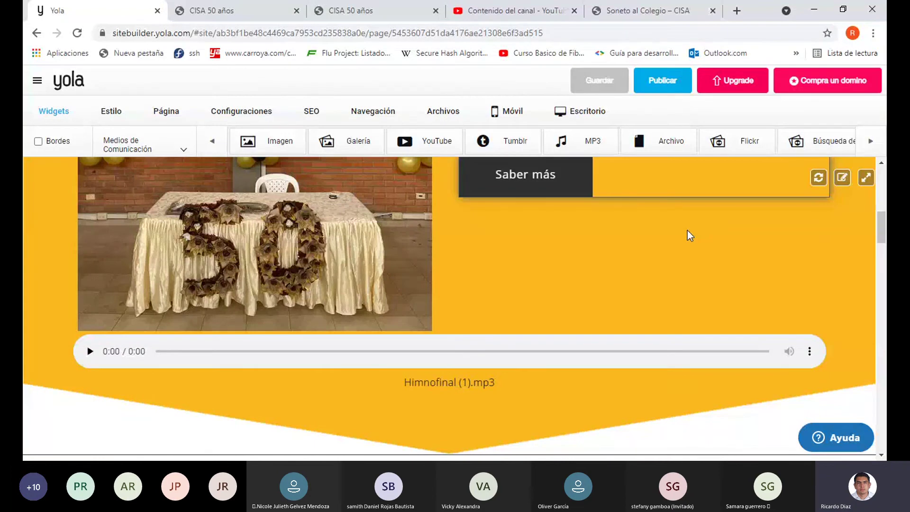
Reload the published CISA 50 años site and test the Himnofinal (1).mp3 player by playing and pausing it.
{"action": "left_click", "coordinate": [212, 11]}
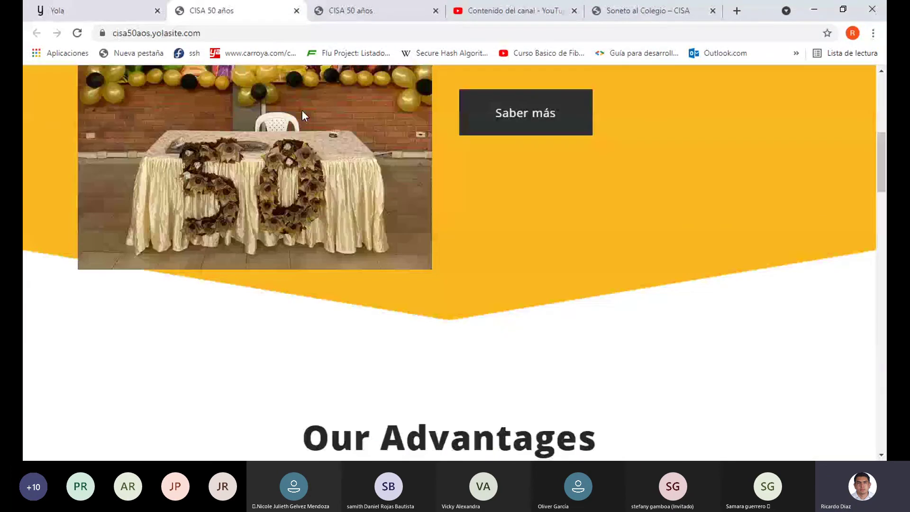
{"action": "scroll", "coordinate": [302, 110], "scroll_direction": "up", "scroll_amount": 5}
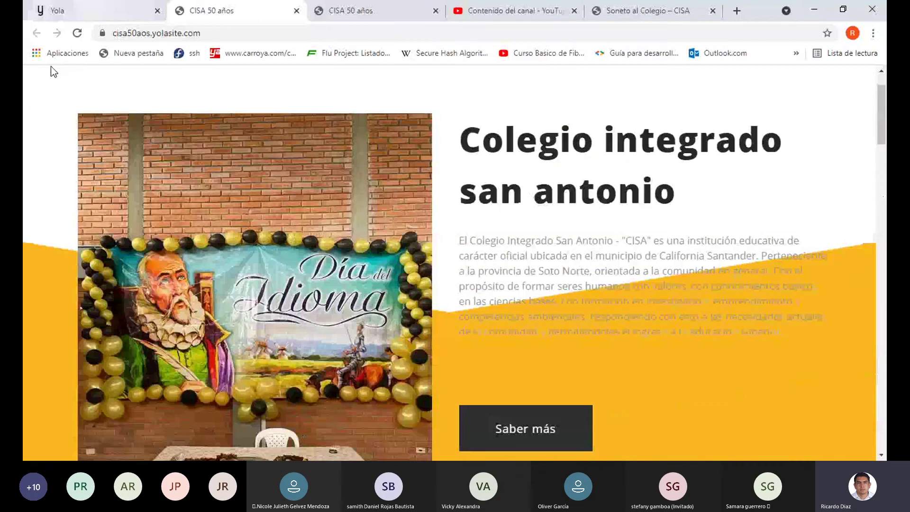
{"action": "left_click", "coordinate": [77, 34]}
{"action": "scroll", "coordinate": [325, 249], "scroll_direction": "down", "scroll_amount": 10}
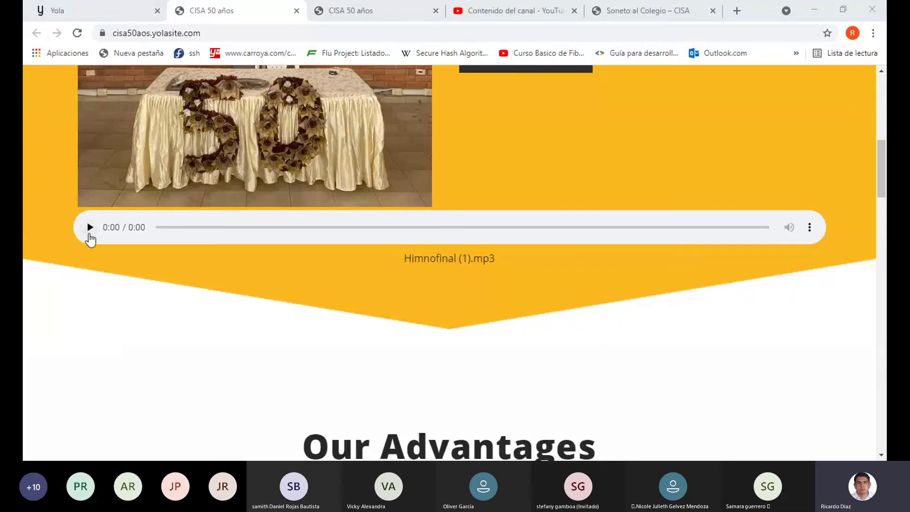
{"action": "left_click", "coordinate": [90, 228]}
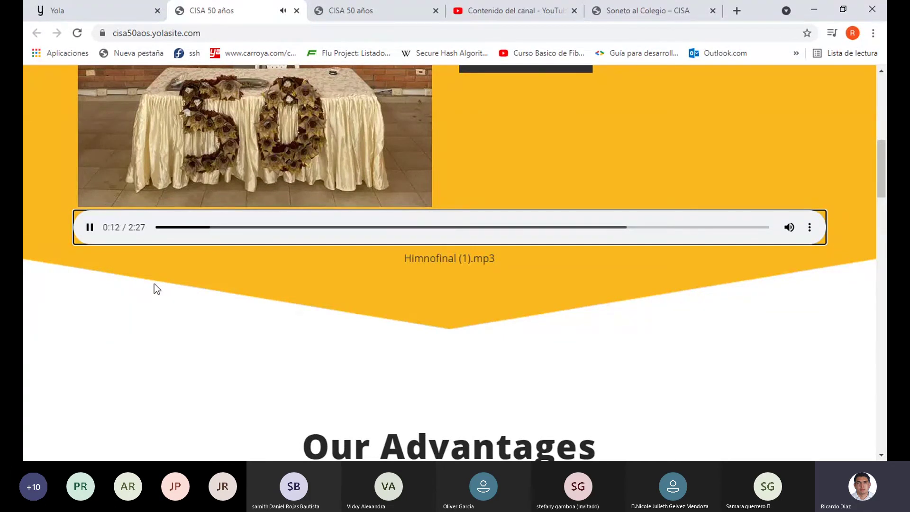
{"action": "left_click", "coordinate": [90, 228]}
{"action": "scroll", "coordinate": [504, 410], "scroll_direction": "up", "scroll_amount": 2}
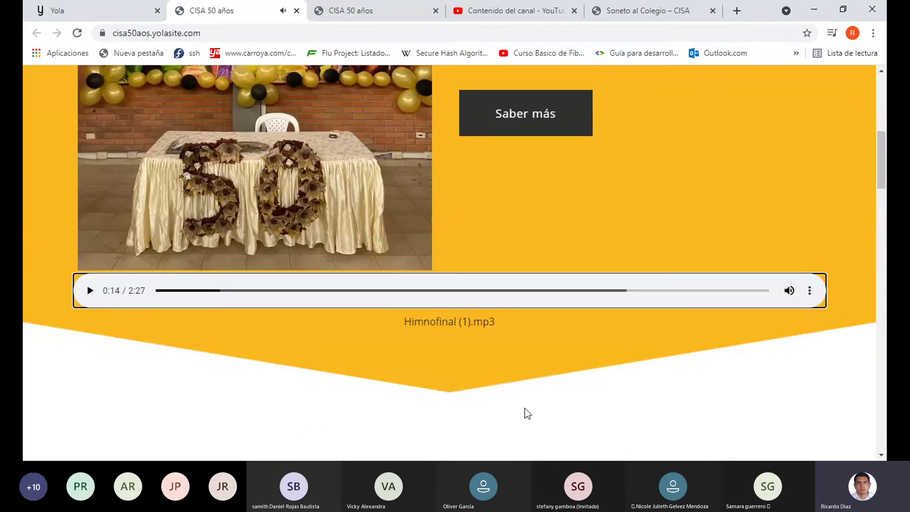
{"action": "scroll", "coordinate": [531, 338], "scroll_direction": "up", "scroll_amount": 4}
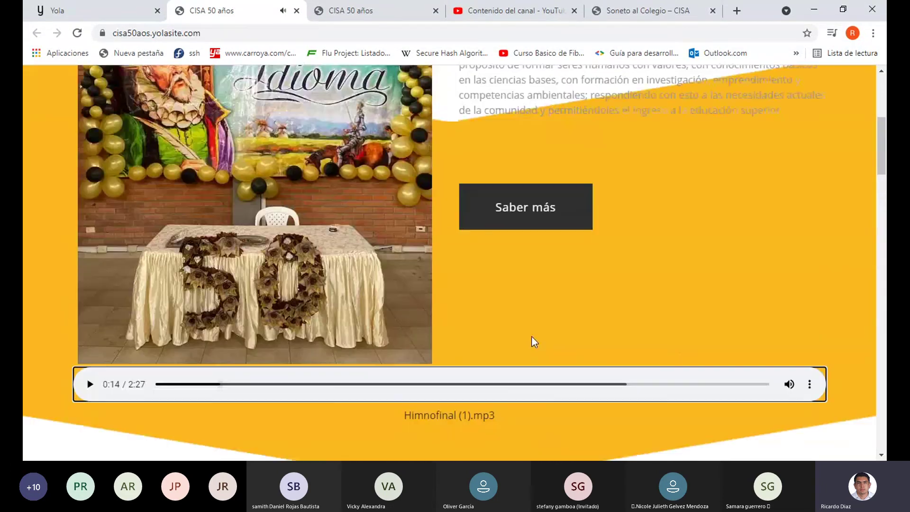
{"action": "scroll", "coordinate": [529, 332], "scroll_direction": "down", "scroll_amount": 1}
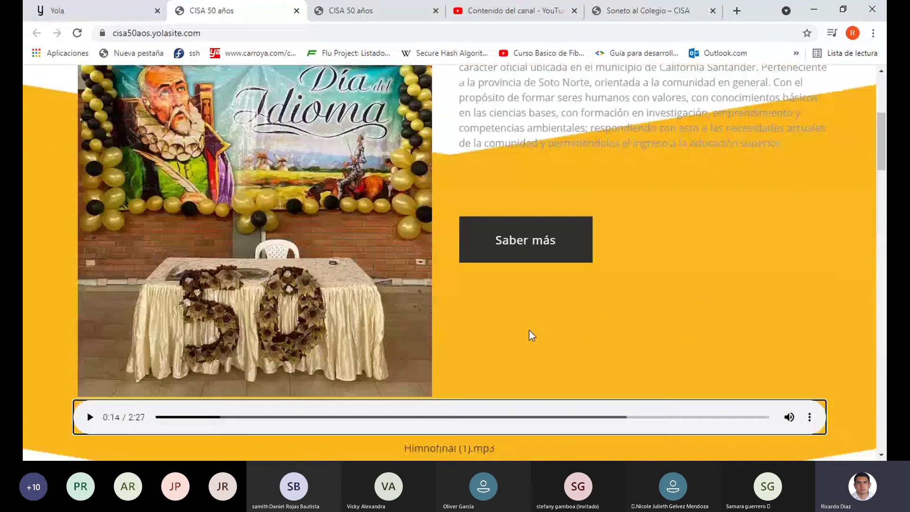
{"action": "scroll", "coordinate": [529, 330], "scroll_direction": "up", "scroll_amount": 5}
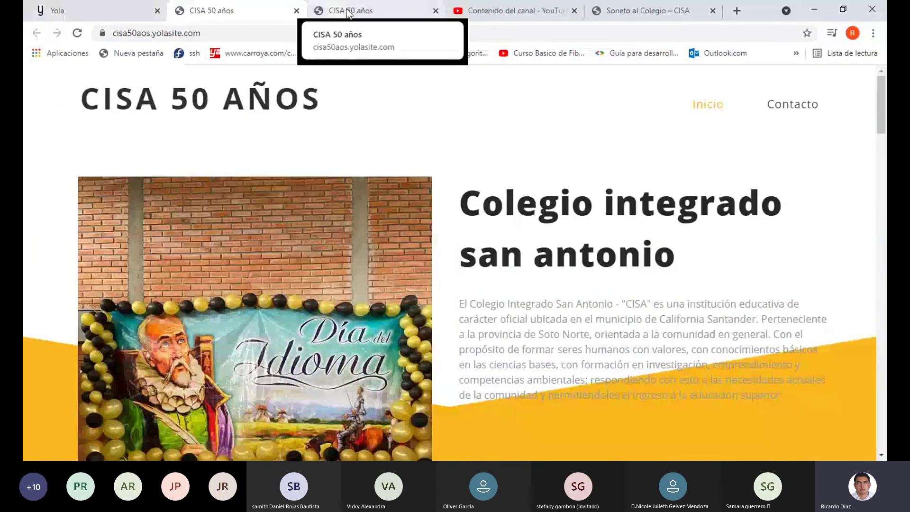
Check the video's processing in YouTube Studio and review the page around the Saber más button in the Yola editor.
{"action": "left_click", "coordinate": [483, 17]}
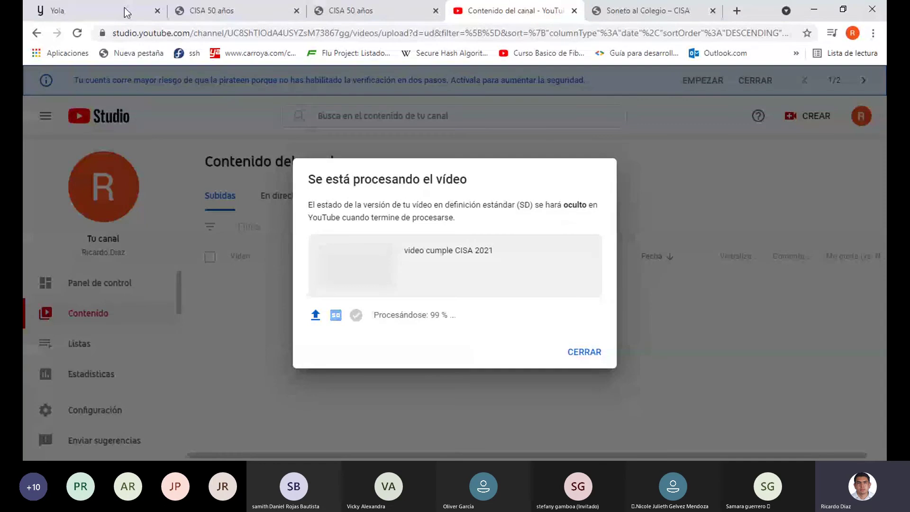
{"action": "left_click", "coordinate": [147, 13]}
{"action": "scroll", "coordinate": [405, 223], "scroll_direction": "up", "scroll_amount": 5}
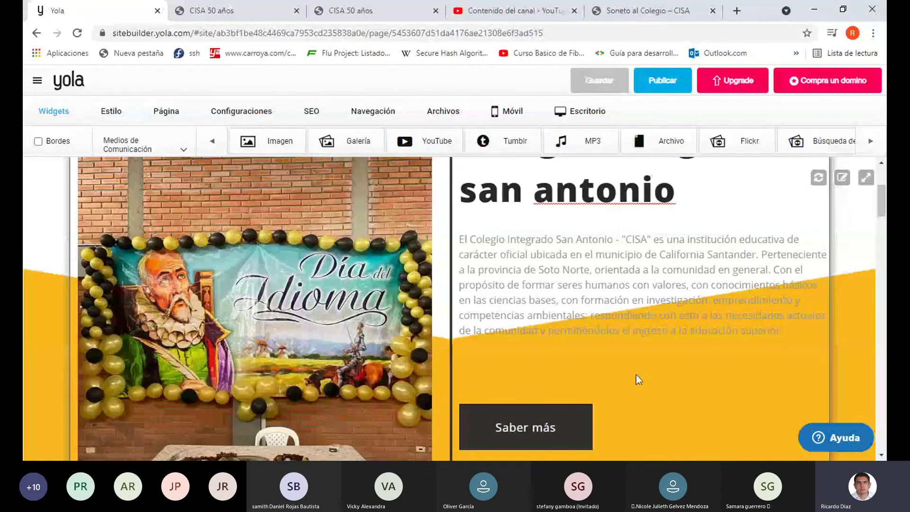
{"action": "scroll", "coordinate": [639, 379], "scroll_direction": "down", "scroll_amount": 5}
{"action": "scroll", "coordinate": [611, 366], "scroll_direction": "up", "scroll_amount": 4}
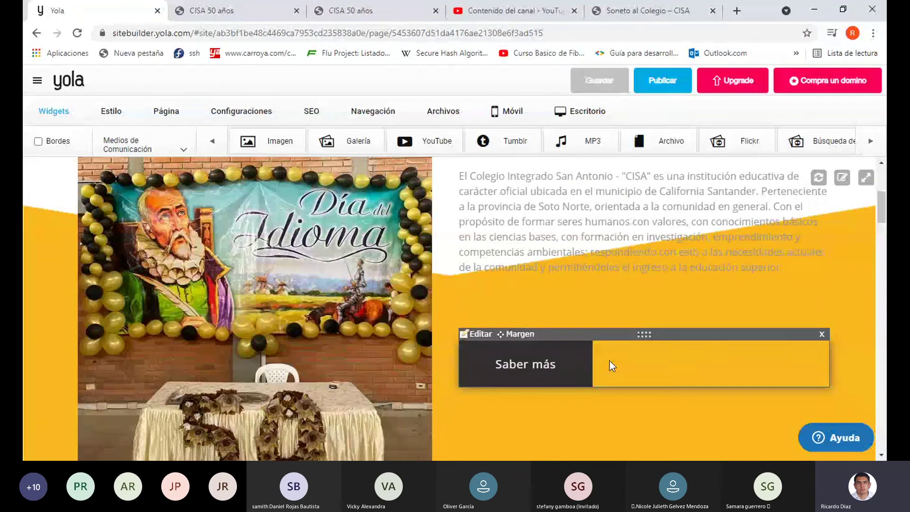
{"action": "scroll", "coordinate": [610, 360], "scroll_direction": "down", "scroll_amount": 1}
Dismiss the processing notice in YouTube Studio and get the share link of the newest uploaded video.
{"action": "left_click", "coordinate": [493, 14]}
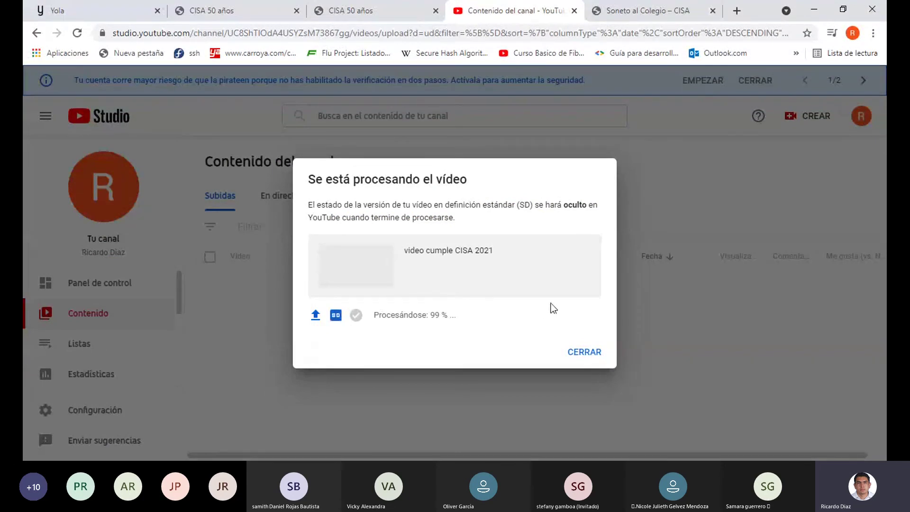
{"action": "left_click", "coordinate": [586, 355]}
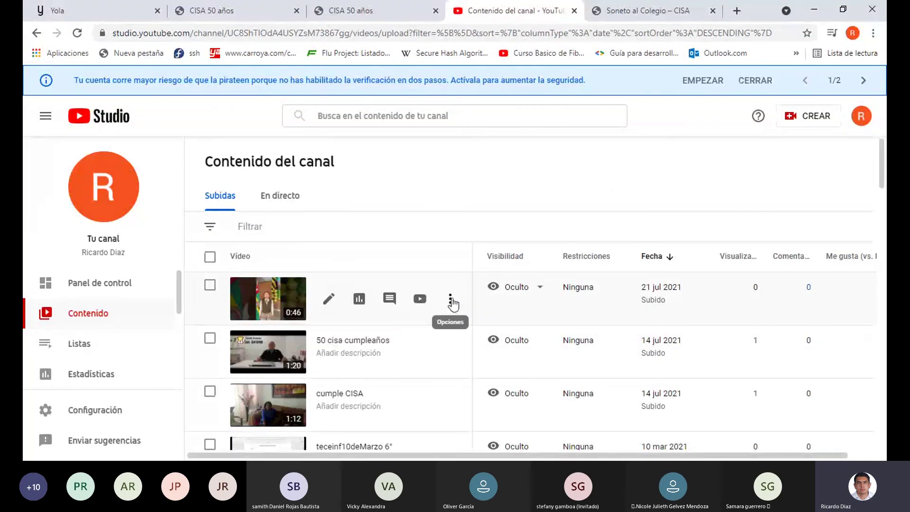
{"action": "left_click", "coordinate": [451, 301]}
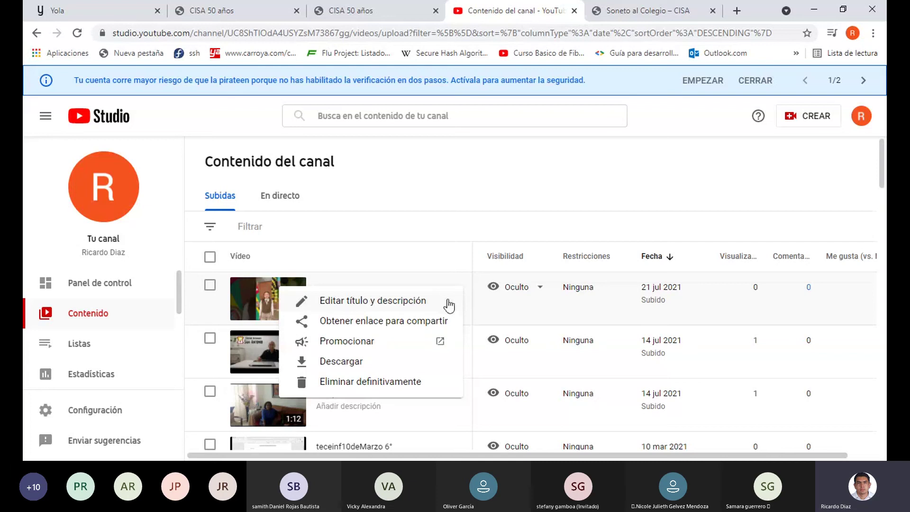
{"action": "left_click", "coordinate": [410, 326]}
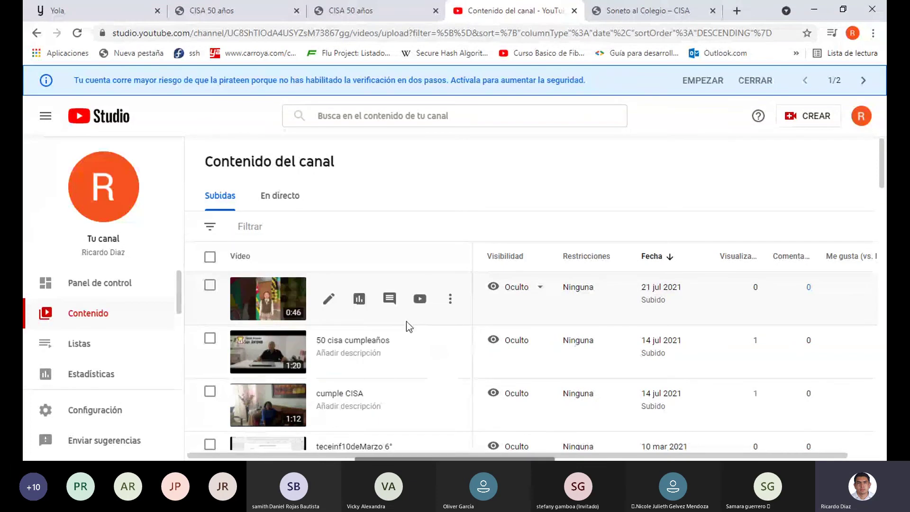